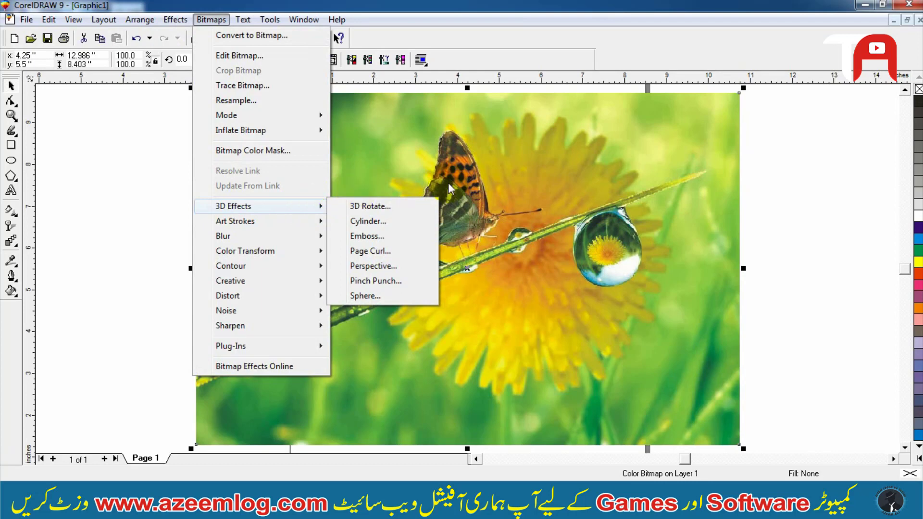
- Preview the Pointillist art stroke on the butterfly photo at size 7 with brightness 69 and 34, and cancel it
click(313, 205)
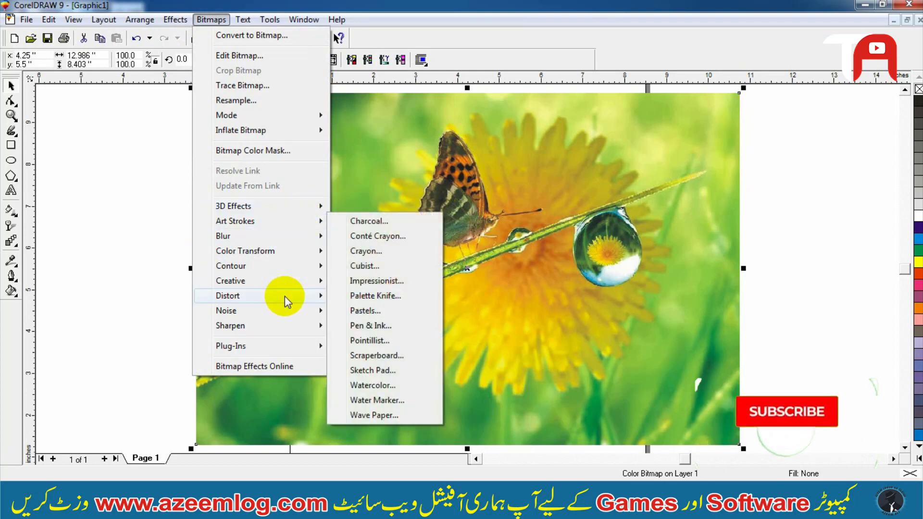
mouse_move(287, 221)
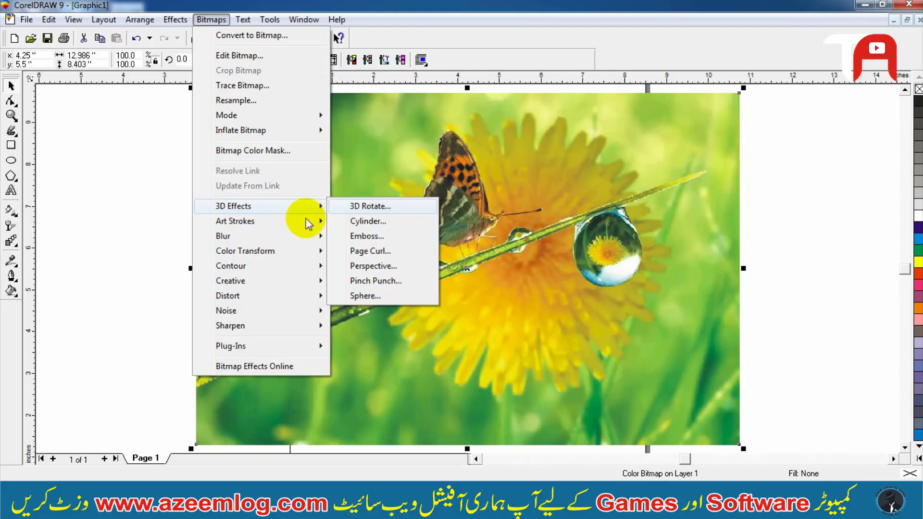
mouse_move(279, 219)
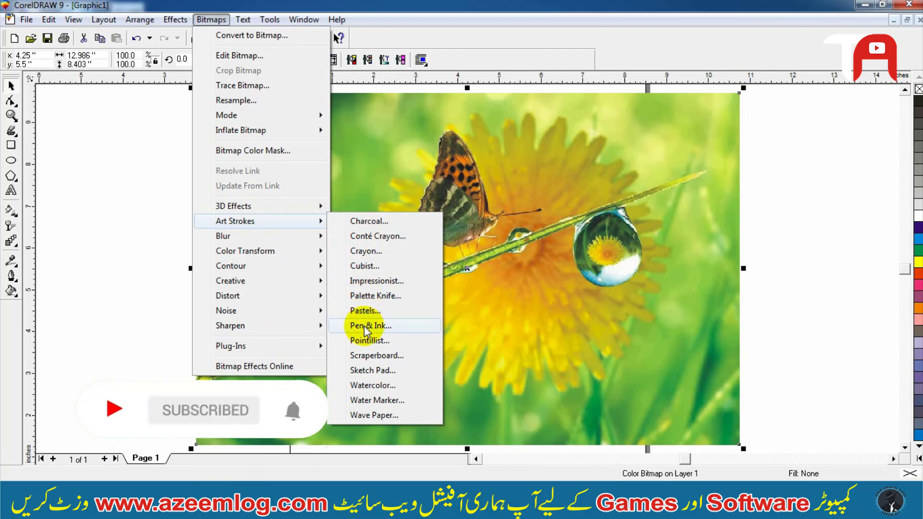
click(366, 341)
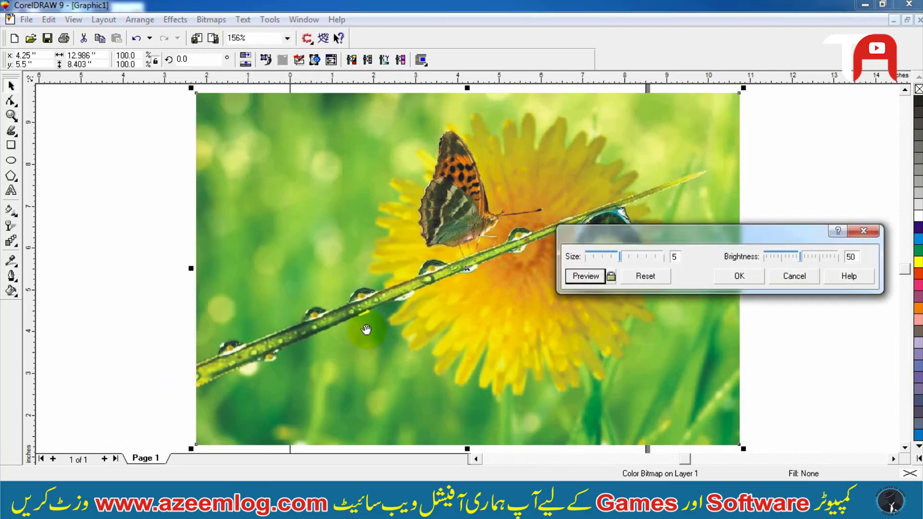
click(614, 277)
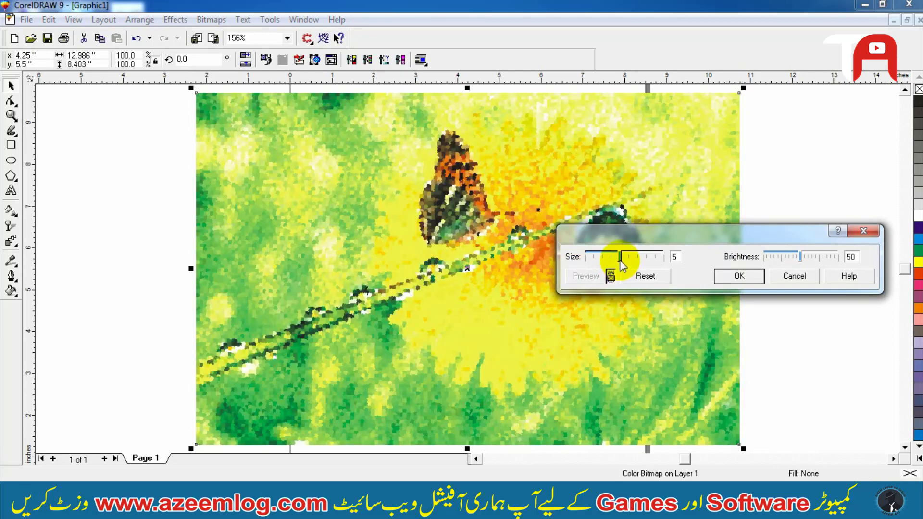
drag(619, 258, 603, 258)
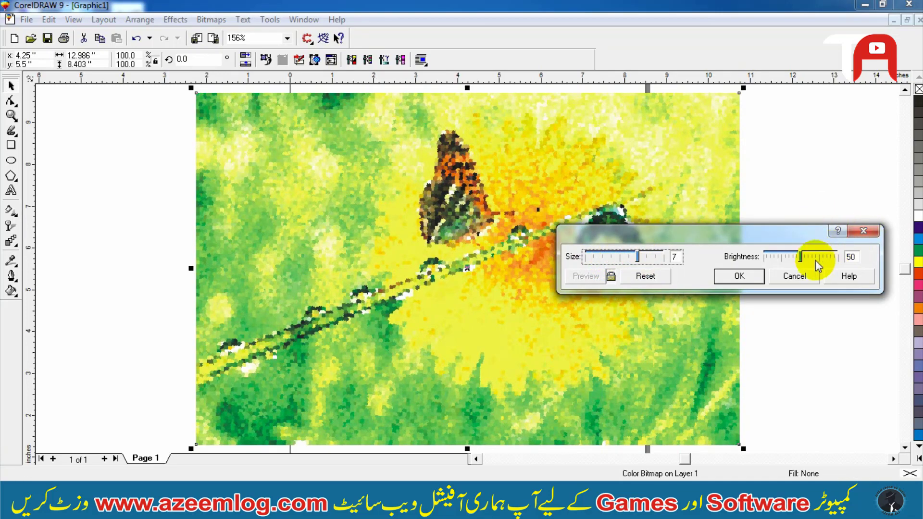
drag(800, 258, 816, 265)
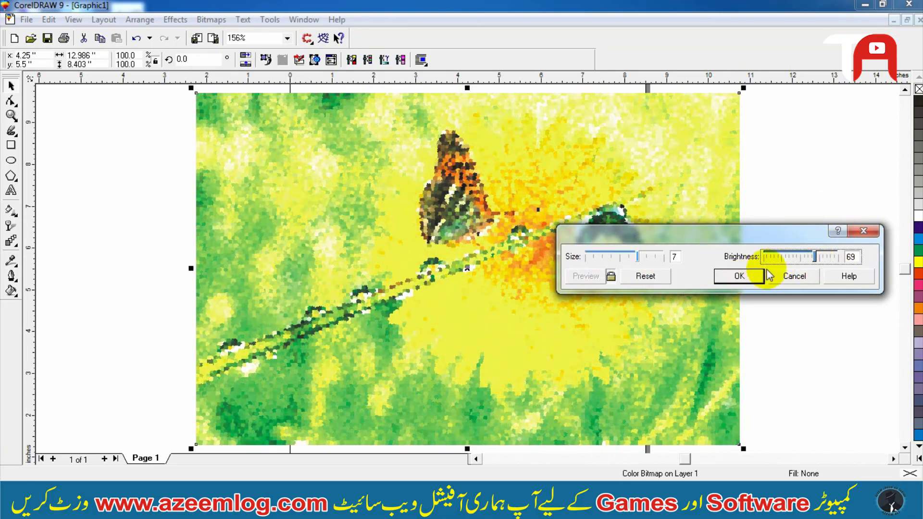
click(788, 259)
click(792, 274)
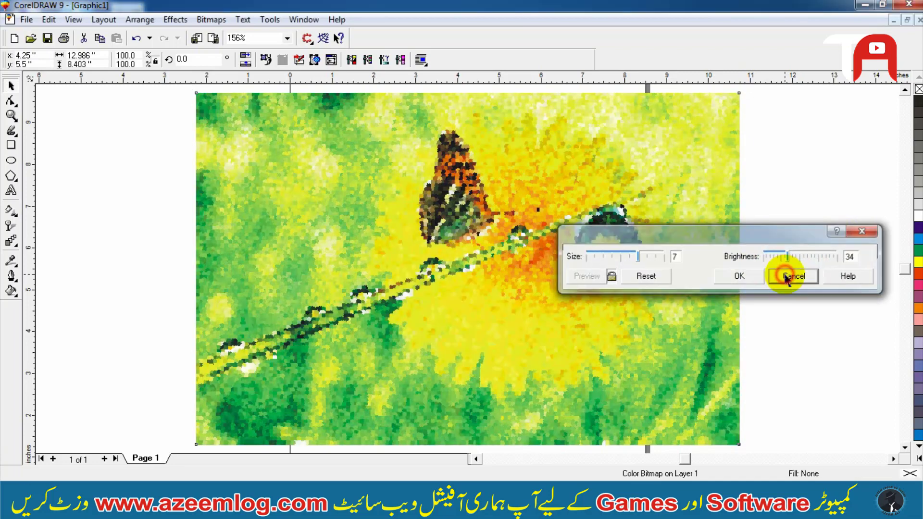
- Preview the Watercolor art stroke on the photo with brush size 3, granulation 30 and water amount 41, and cancel it
click(211, 19)
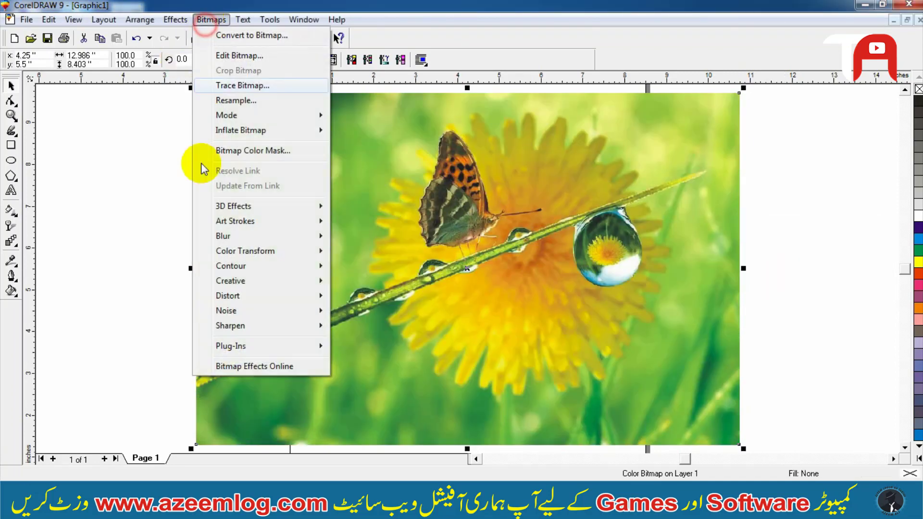
click(238, 210)
mouse_move(241, 220)
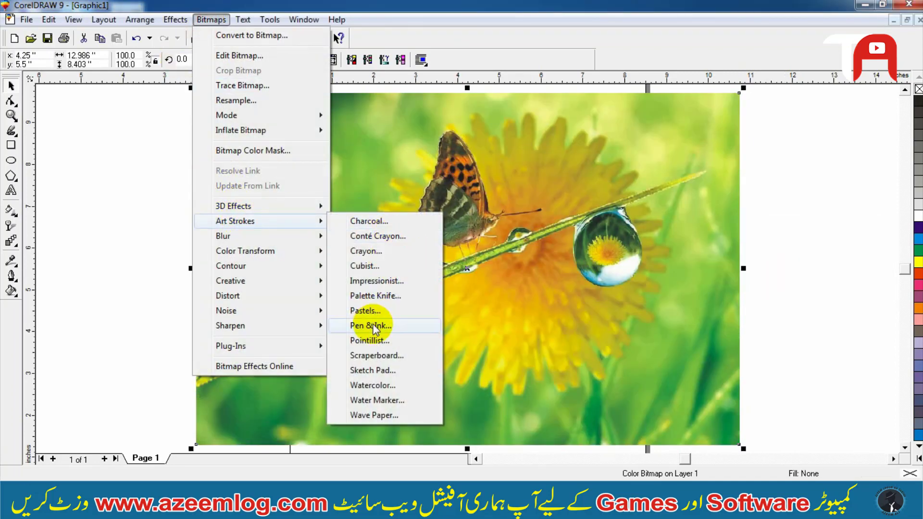
click(371, 387)
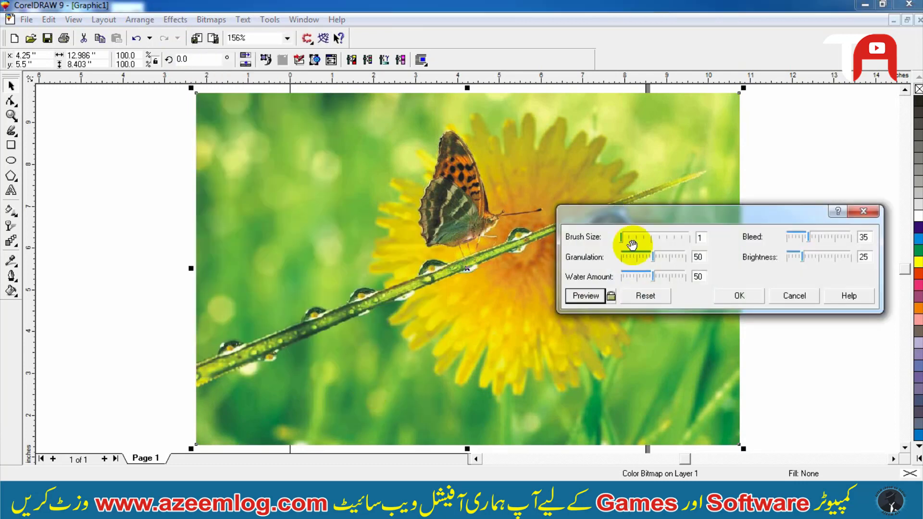
click(610, 295)
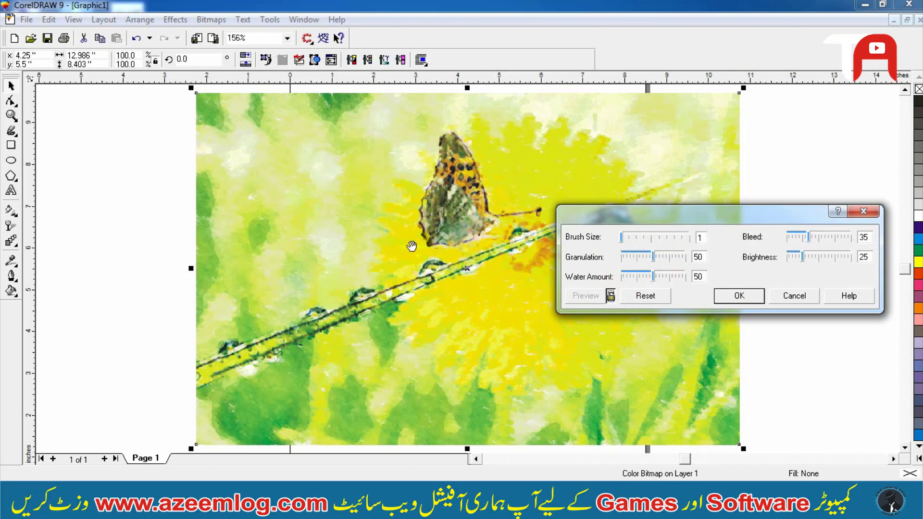
click(642, 238)
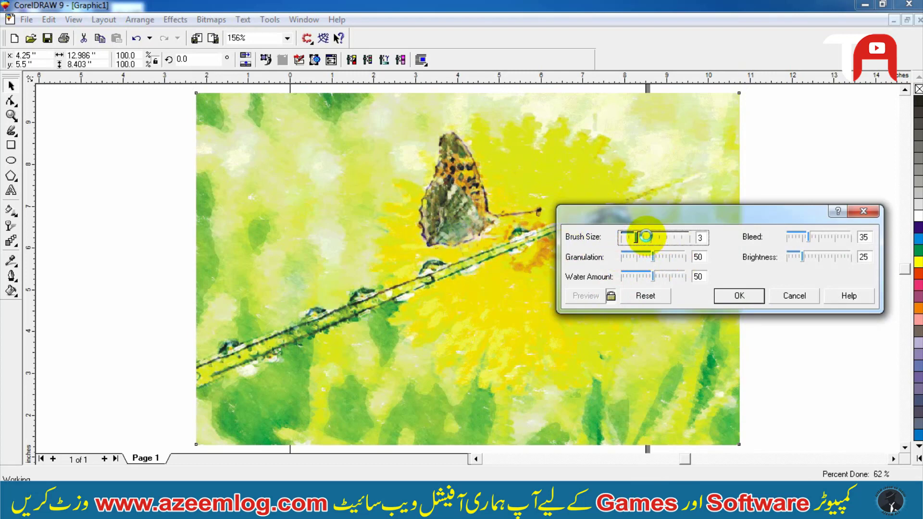
click(643, 259)
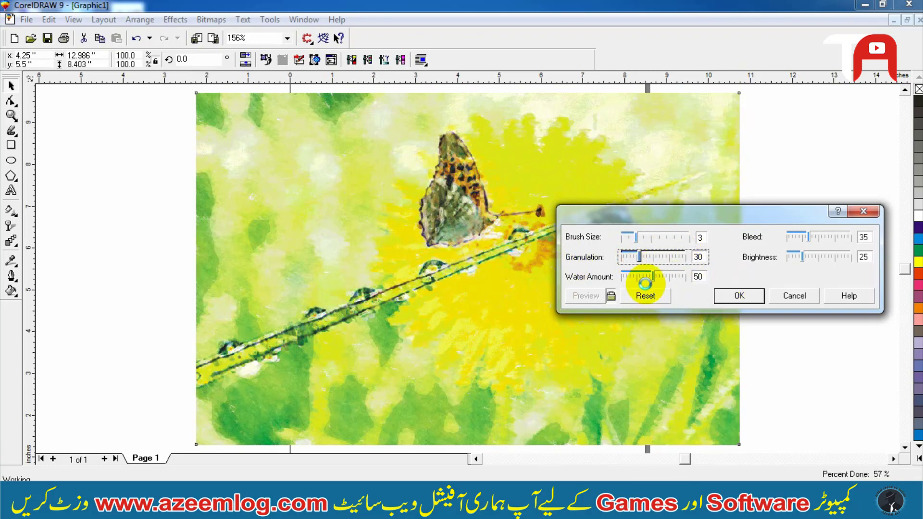
drag(648, 278, 645, 276)
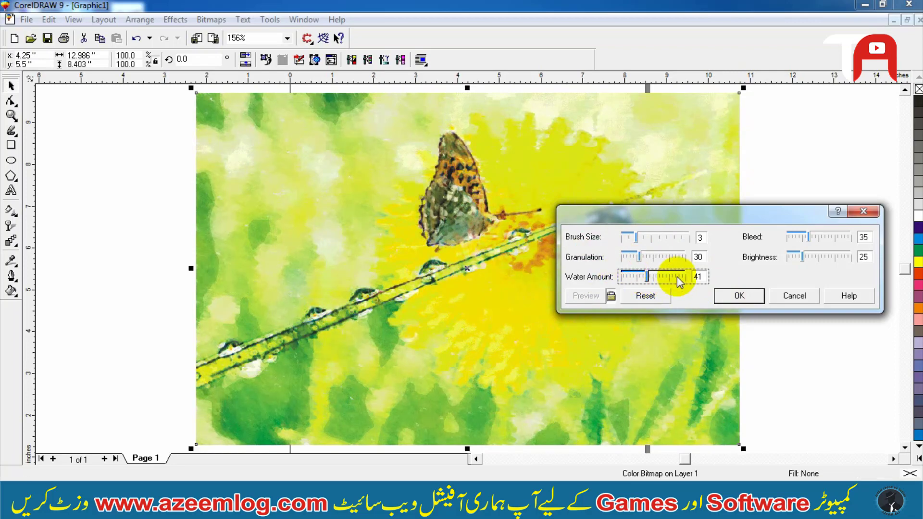
click(796, 295)
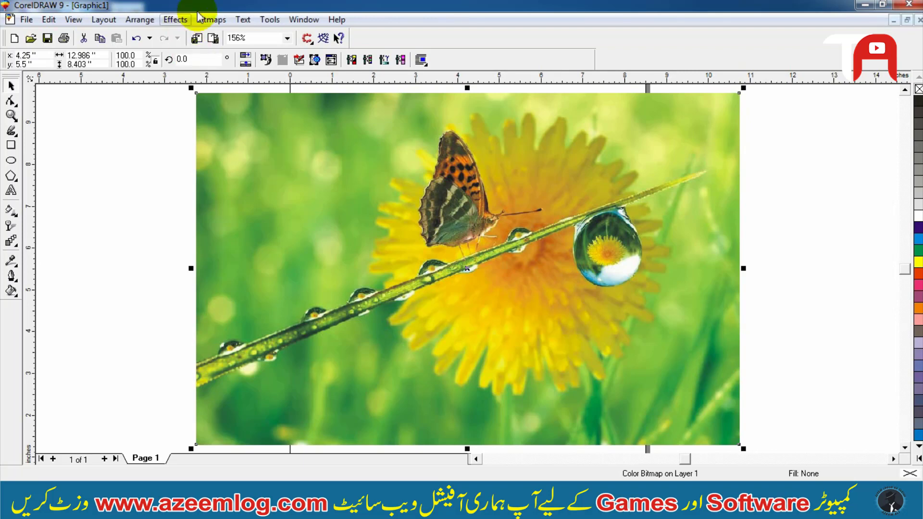
- Preview a Gaussian Blur on the photo with radii of 21 and 55 pixels, and cancel it
click(211, 19)
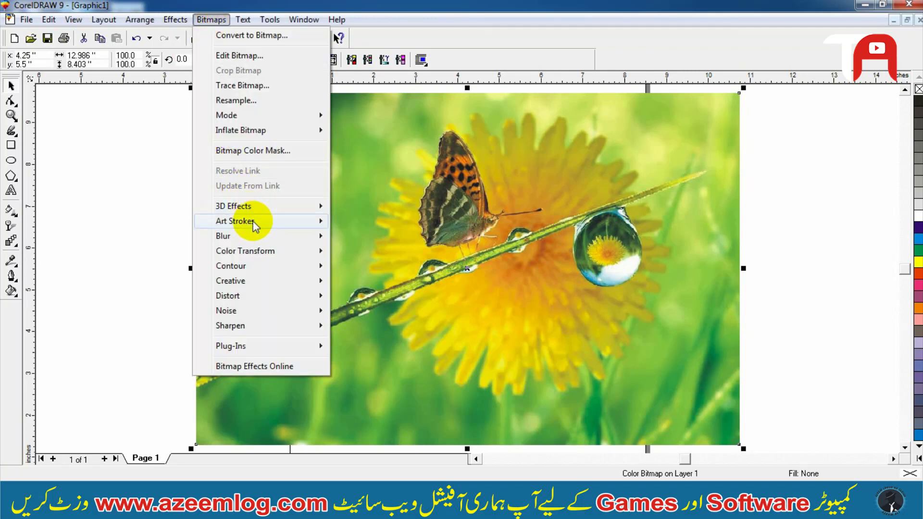
mouse_move(255, 223)
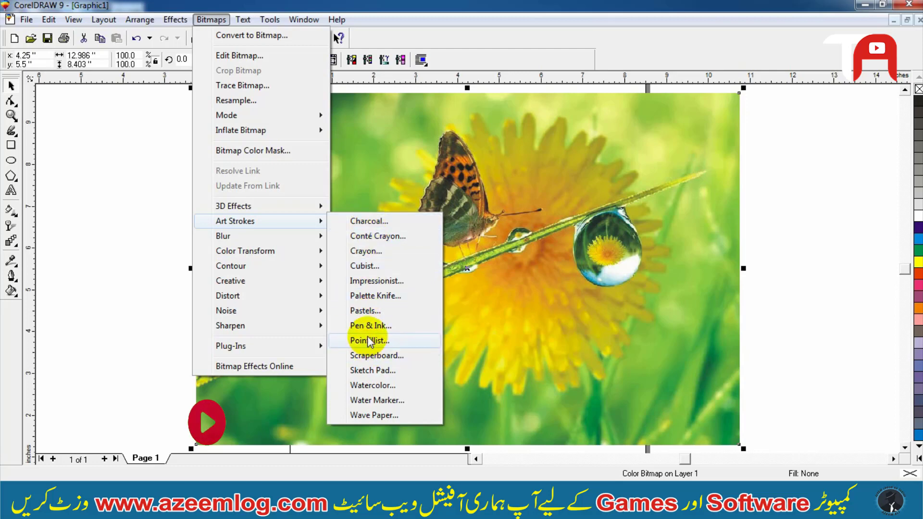
mouse_move(292, 243)
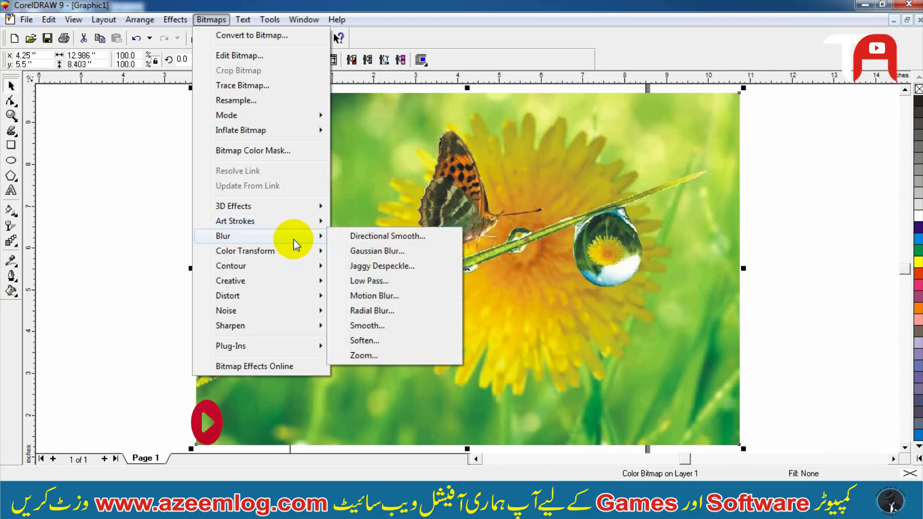
click(357, 252)
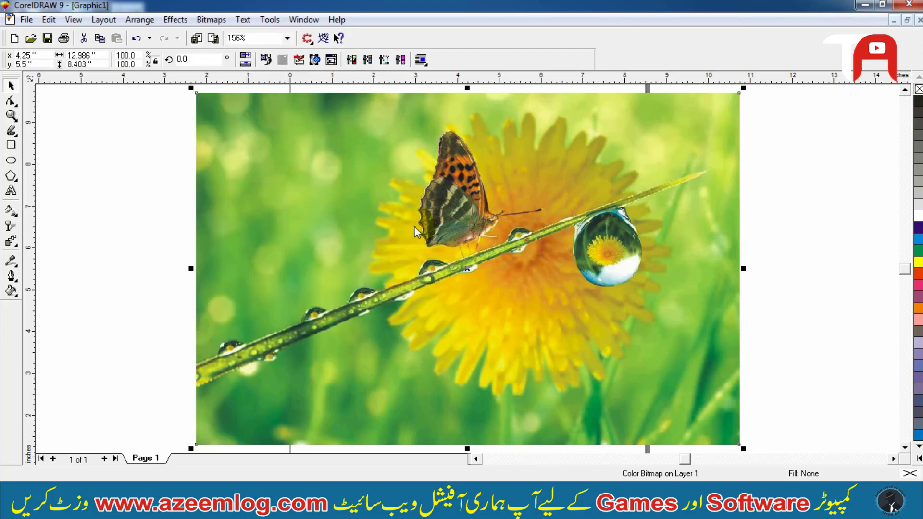
click(584, 274)
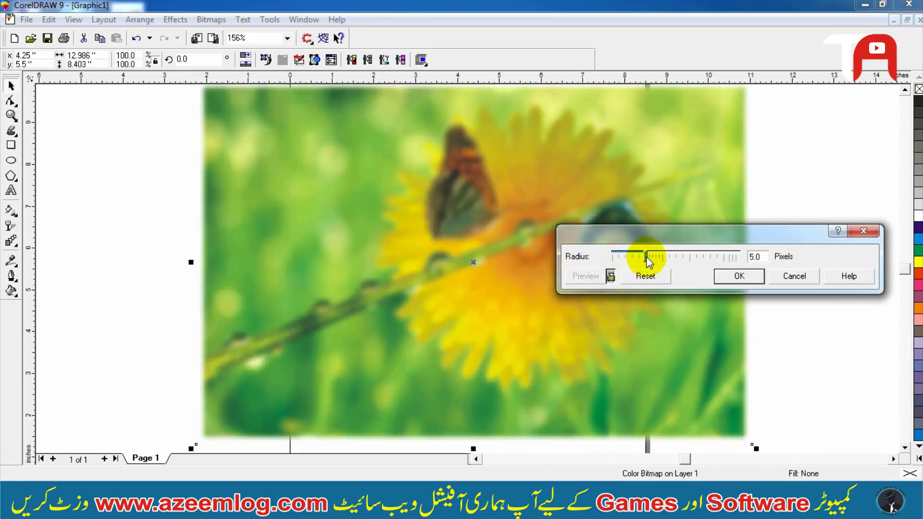
drag(645, 258, 671, 258)
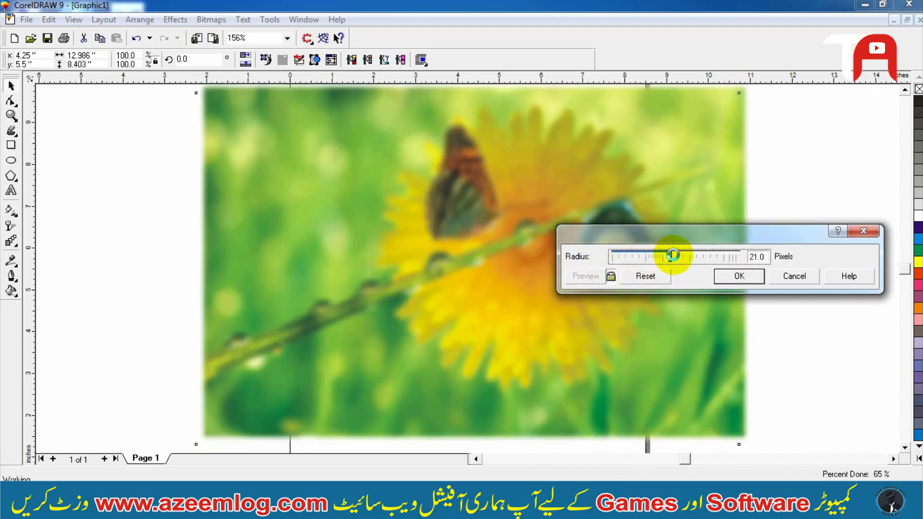
click(694, 256)
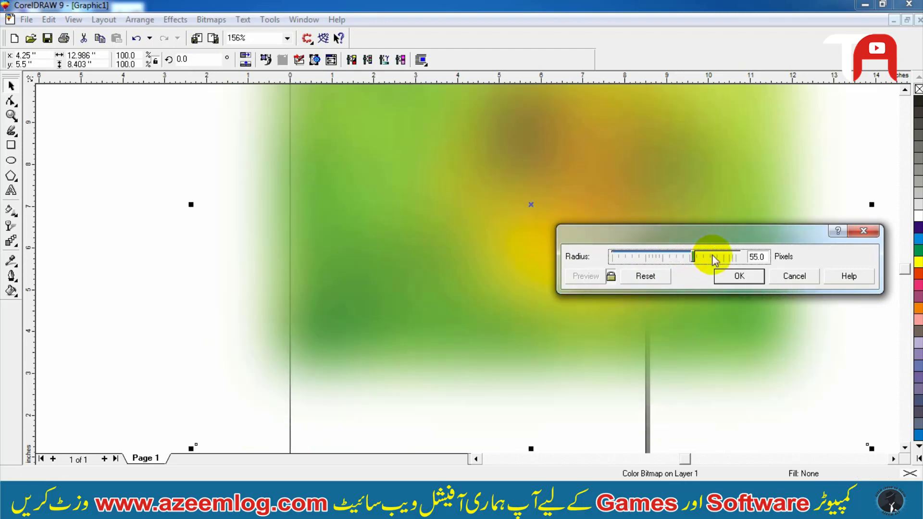
click(782, 277)
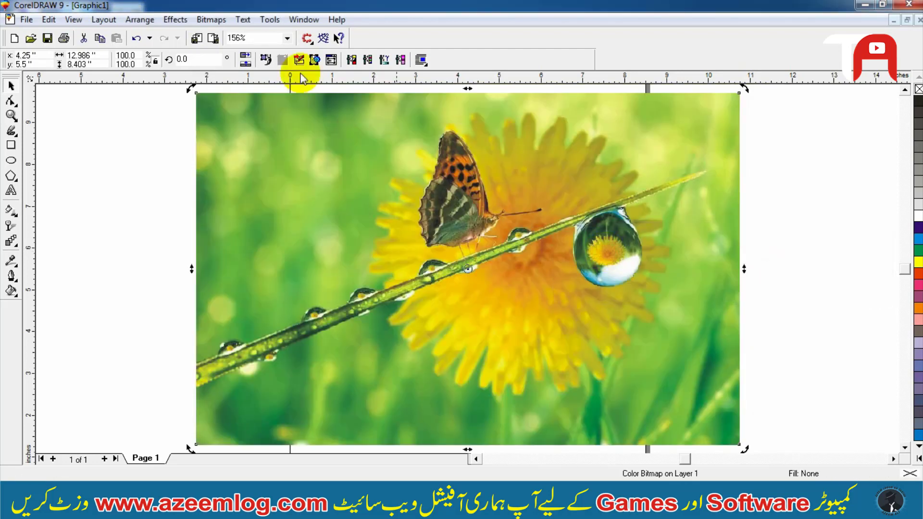
- Preview a Radial Blur on the butterfly photo with the amount set to 20
click(211, 20)
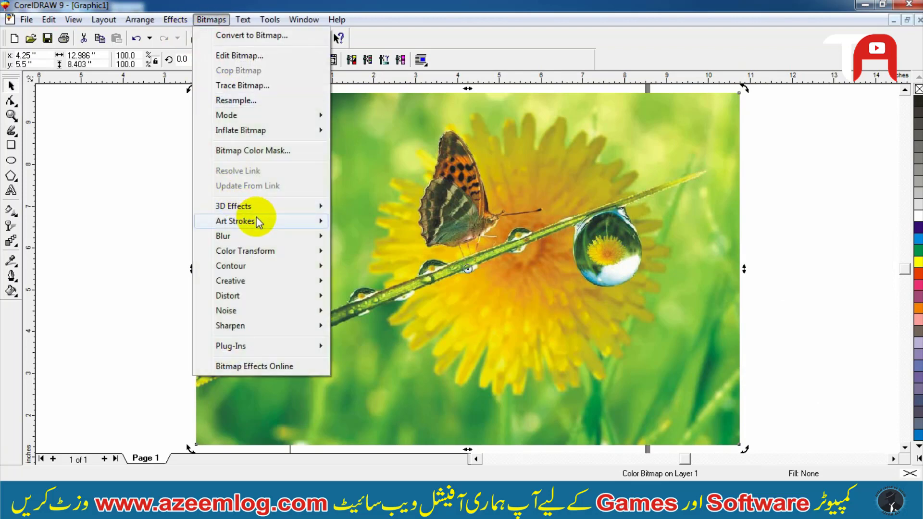
mouse_move(320, 236)
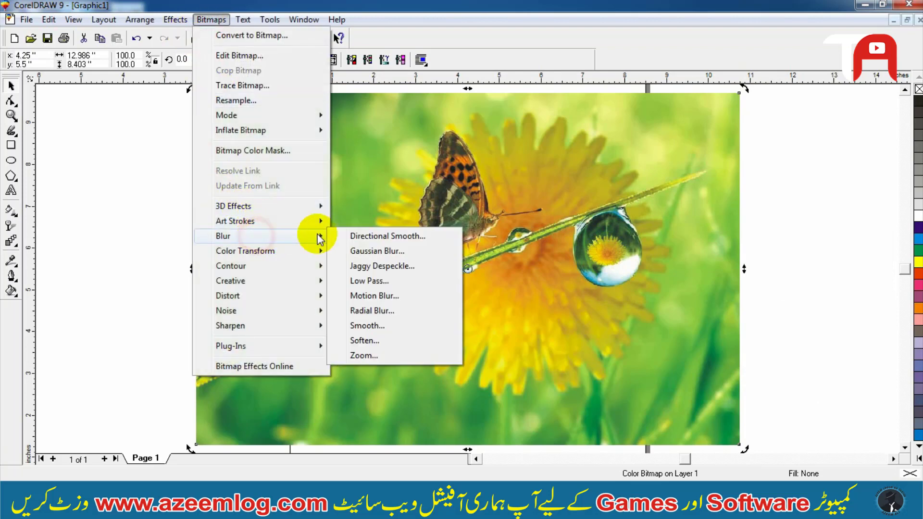
click(355, 311)
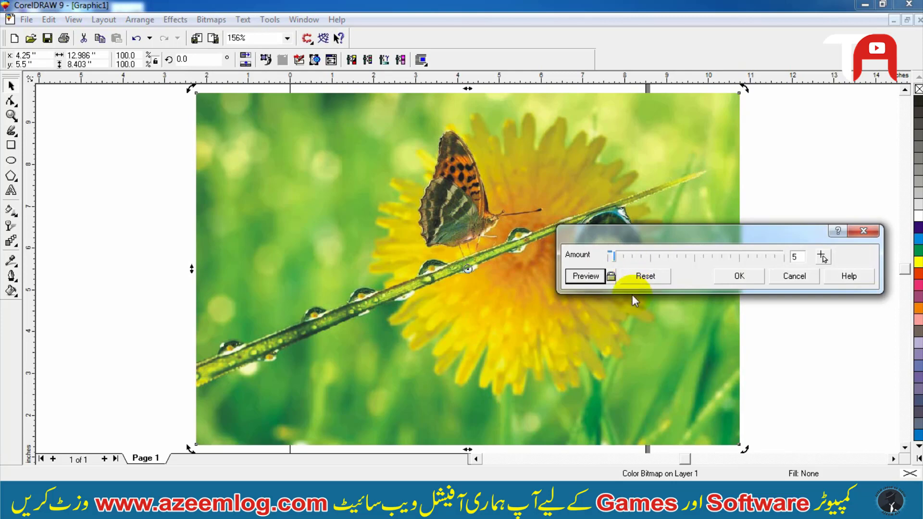
click(611, 276)
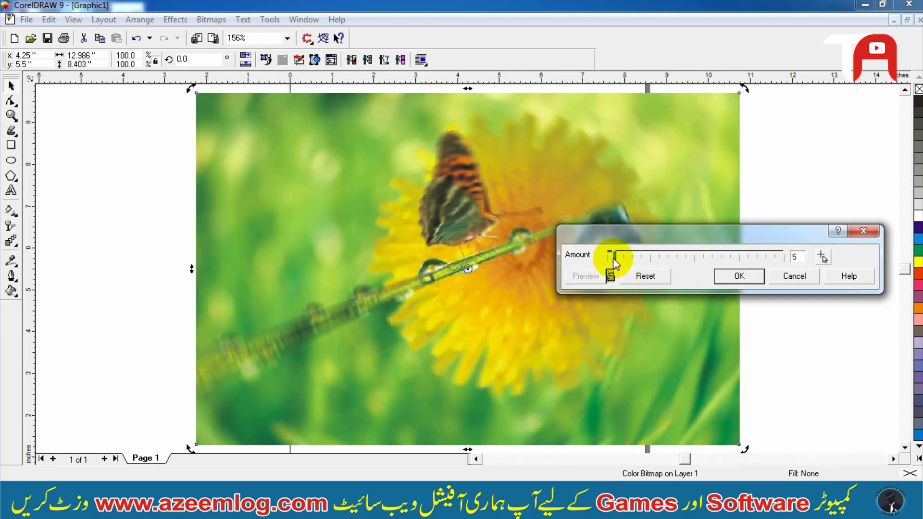
drag(613, 258, 641, 260)
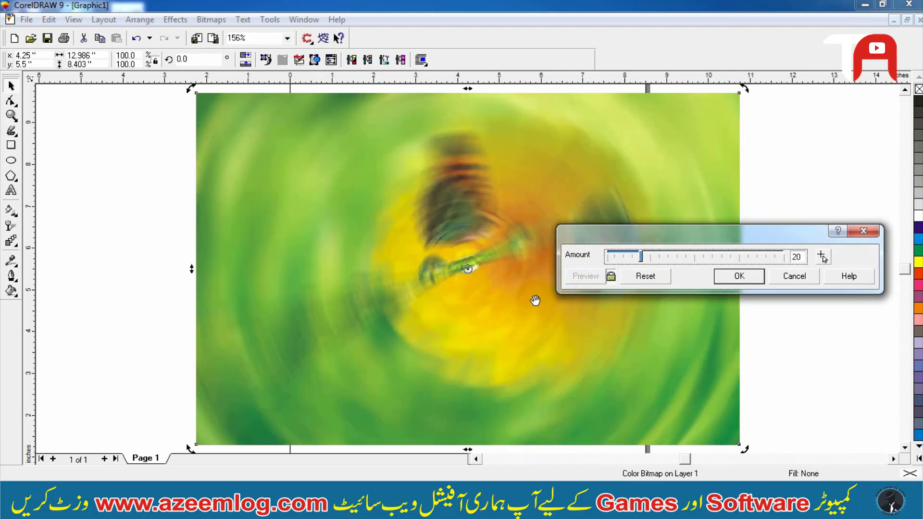
click(793, 277)
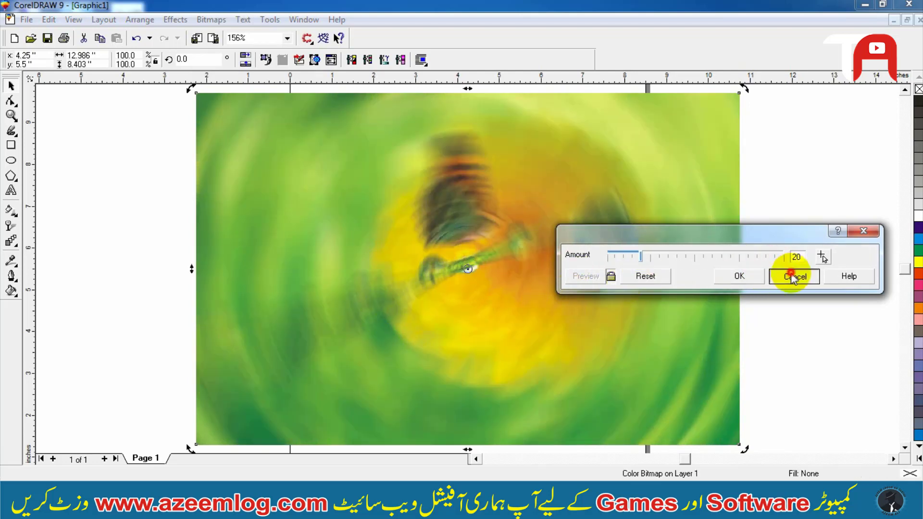
- Recentre the radial blur on the flower's upper part, between the butterfly and the large droplet, and cancel the effect
click(820, 256)
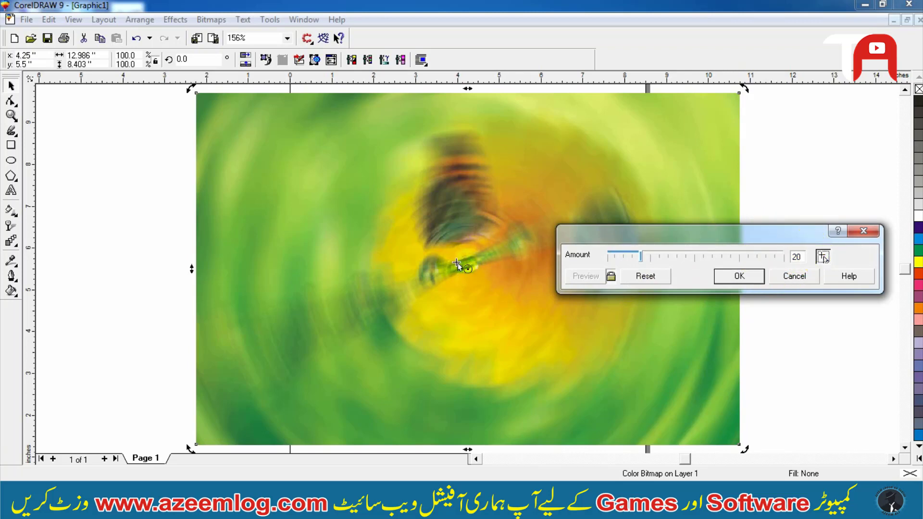
click(571, 196)
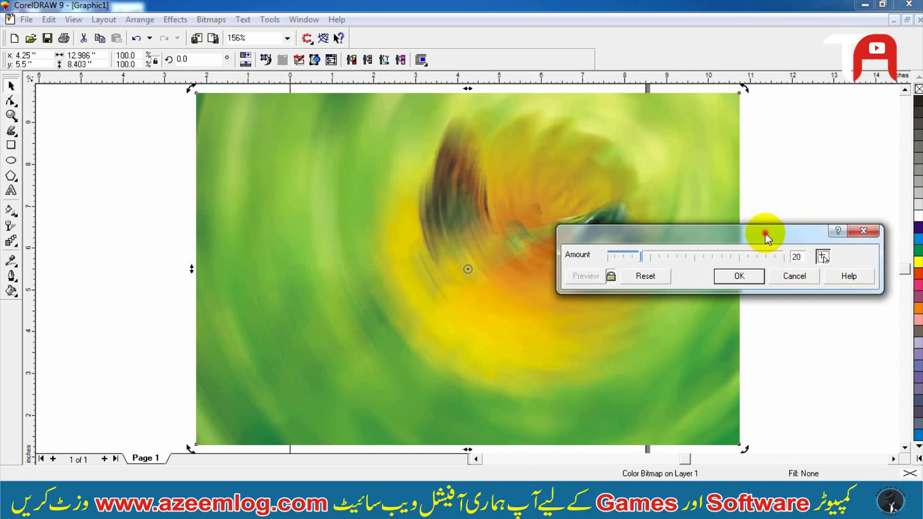
drag(766, 237, 633, 338)
click(661, 377)
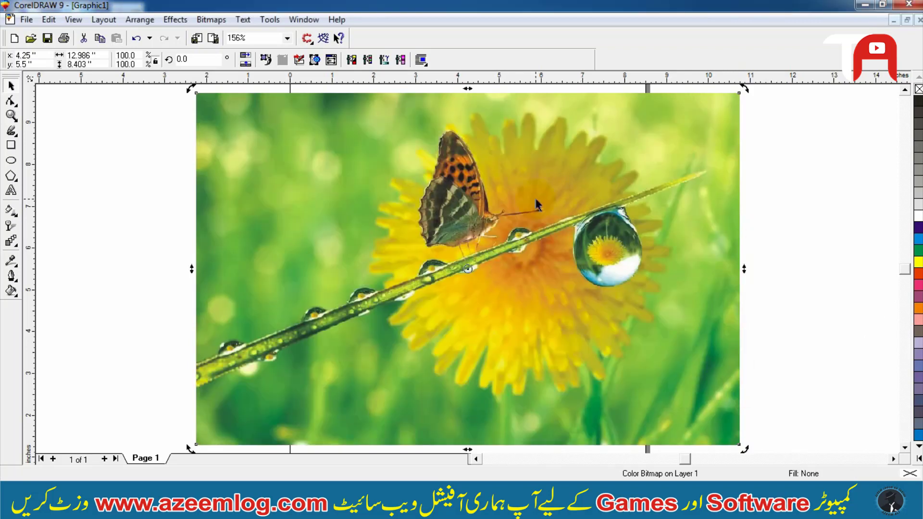
- Preview a Zoom blur on the butterfly photo with the amount set to 54, and cancel it
click(211, 19)
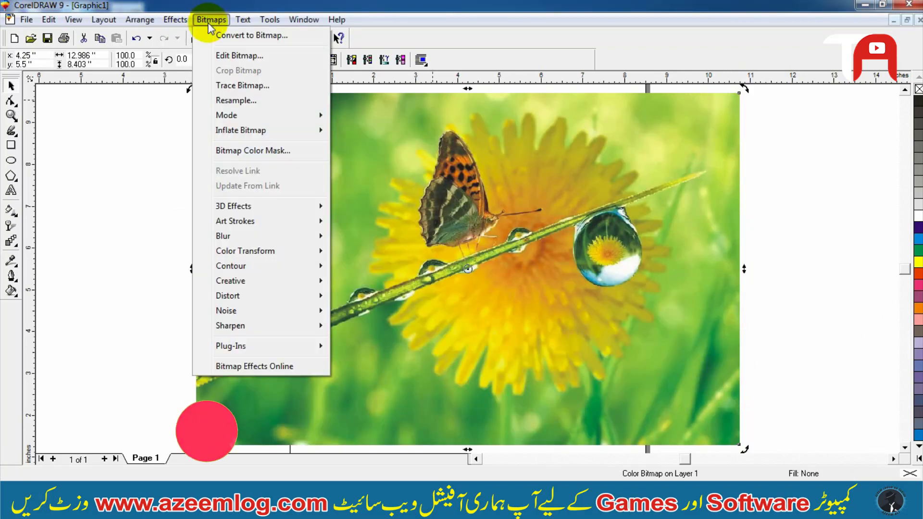
mouse_move(322, 237)
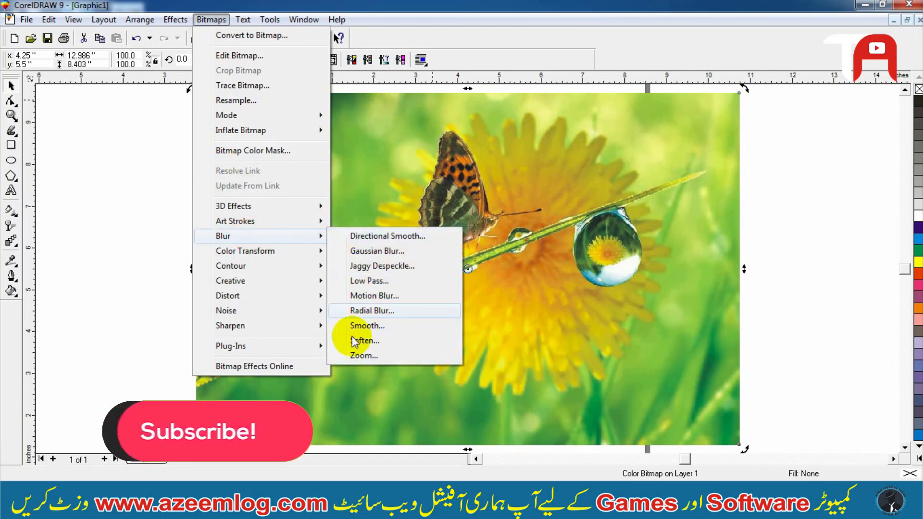
click(353, 356)
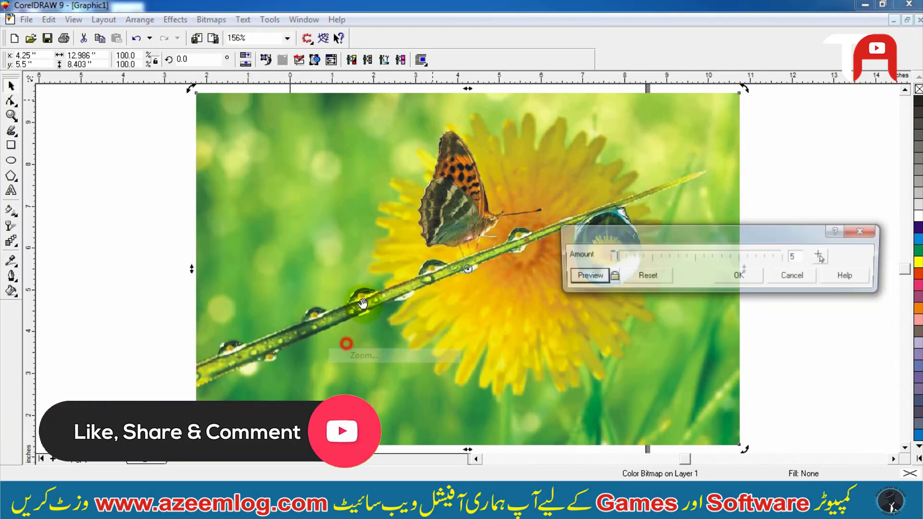
click(611, 275)
drag(614, 261, 701, 257)
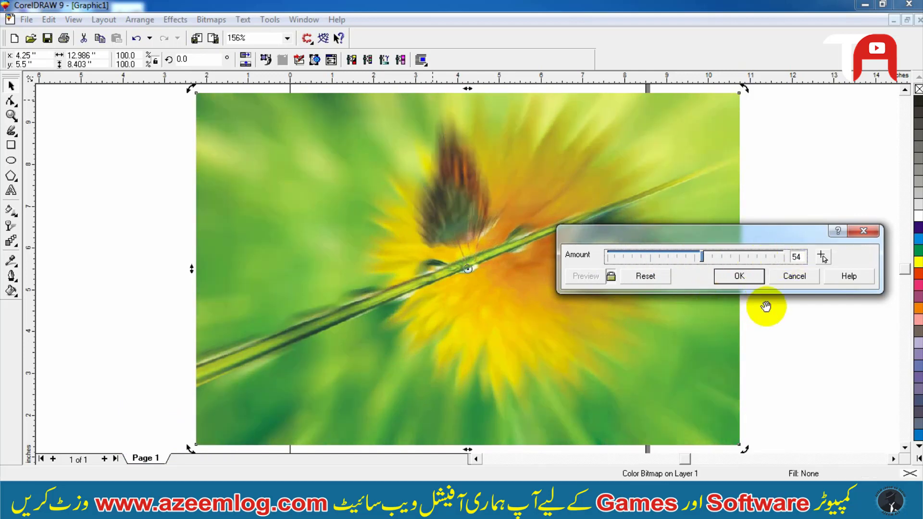
click(792, 275)
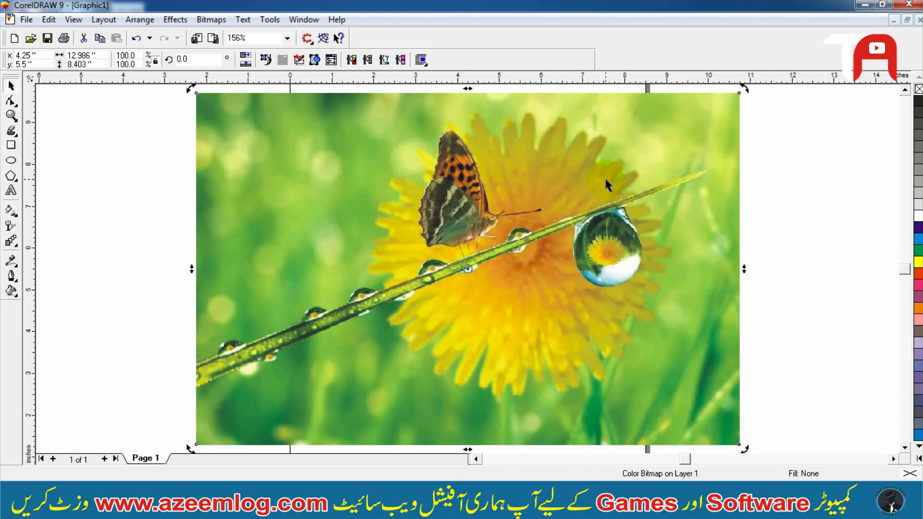
- Preview the Bit Planes color transform on the photo with all planes at 5, 3, 4 and 2, and cancel it
click(199, 23)
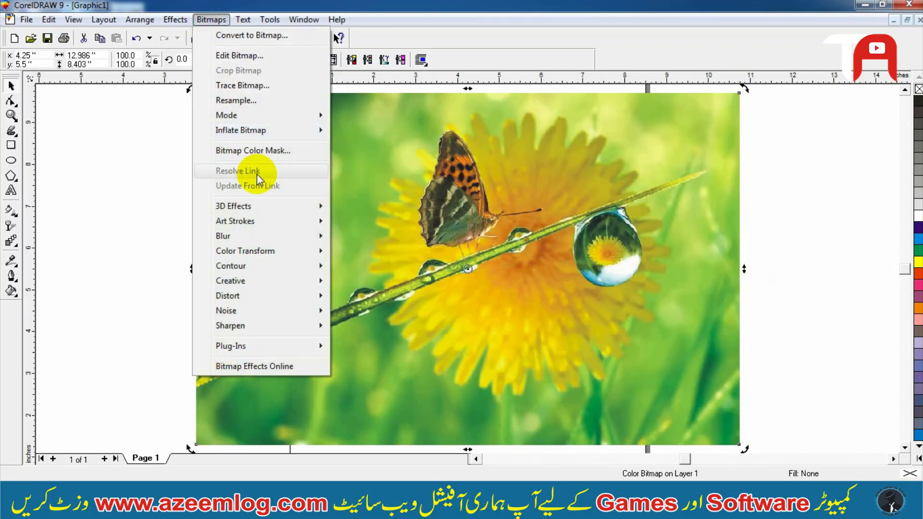
mouse_move(263, 261)
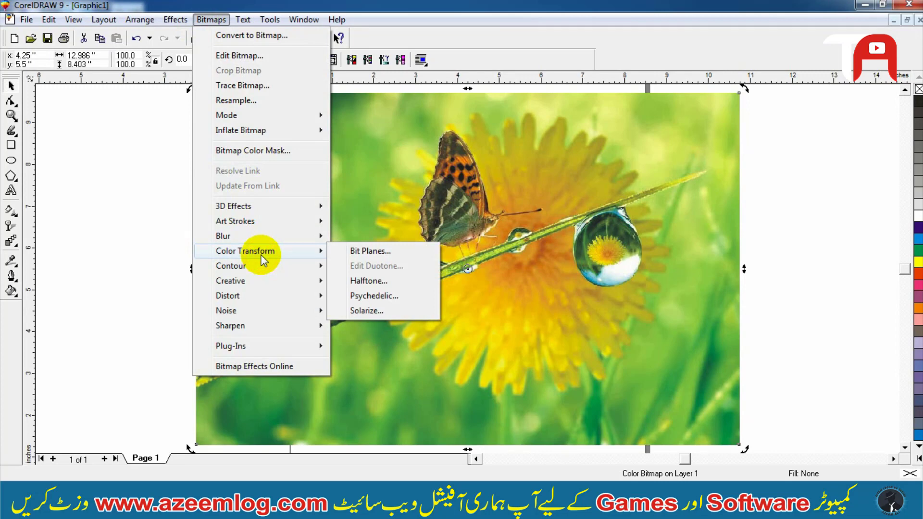
click(347, 255)
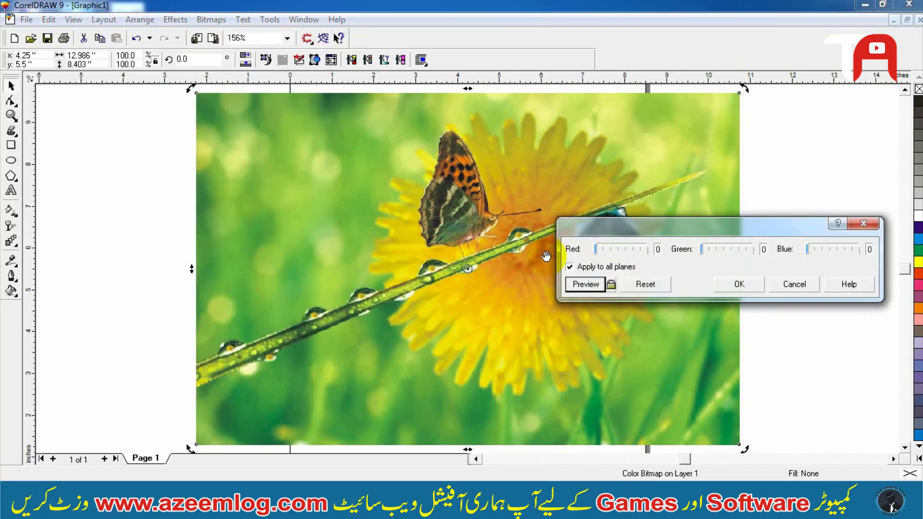
click(612, 285)
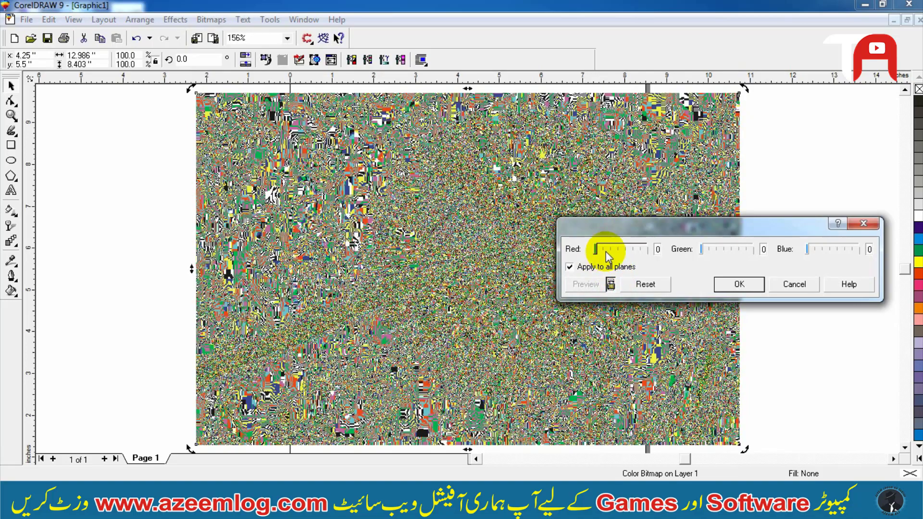
drag(624, 249, 633, 249)
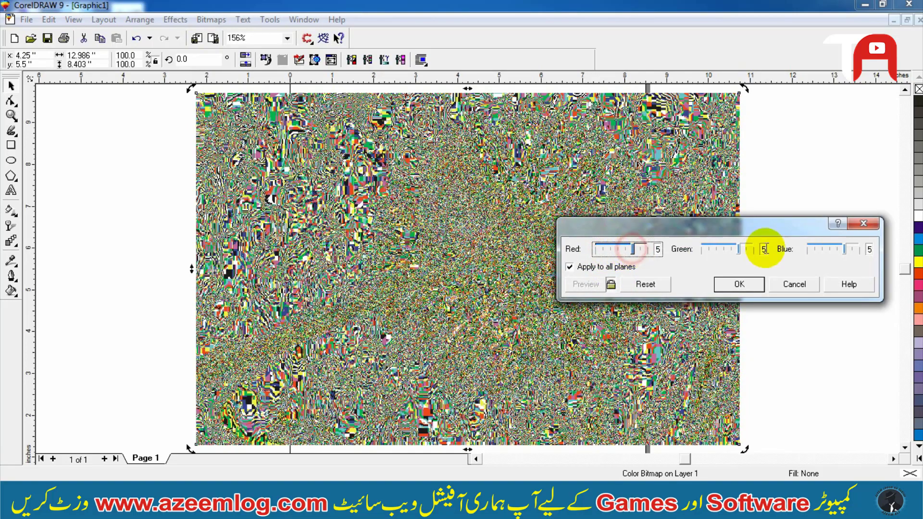
click(818, 250)
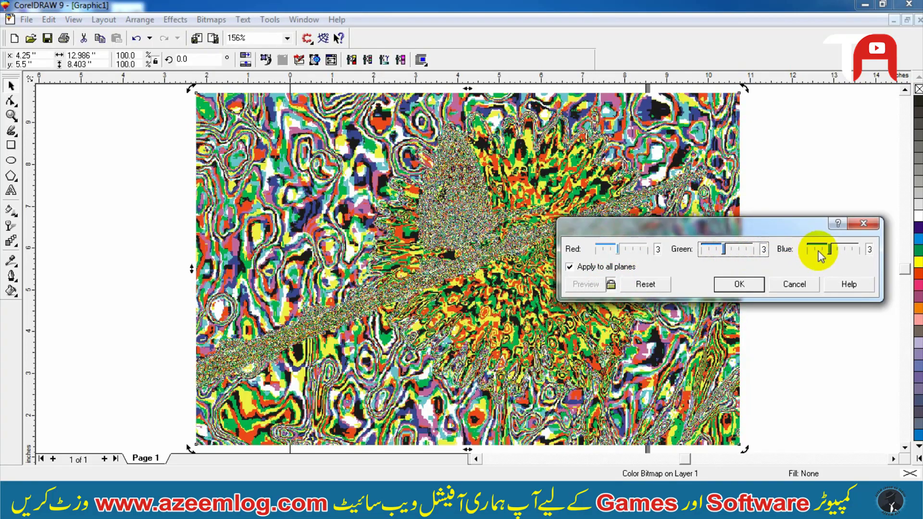
click(840, 250)
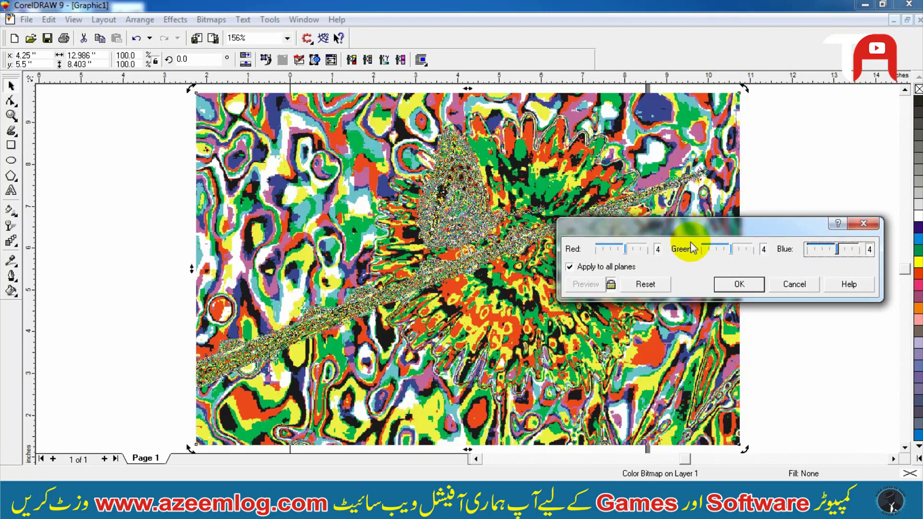
drag(713, 229, 626, 322)
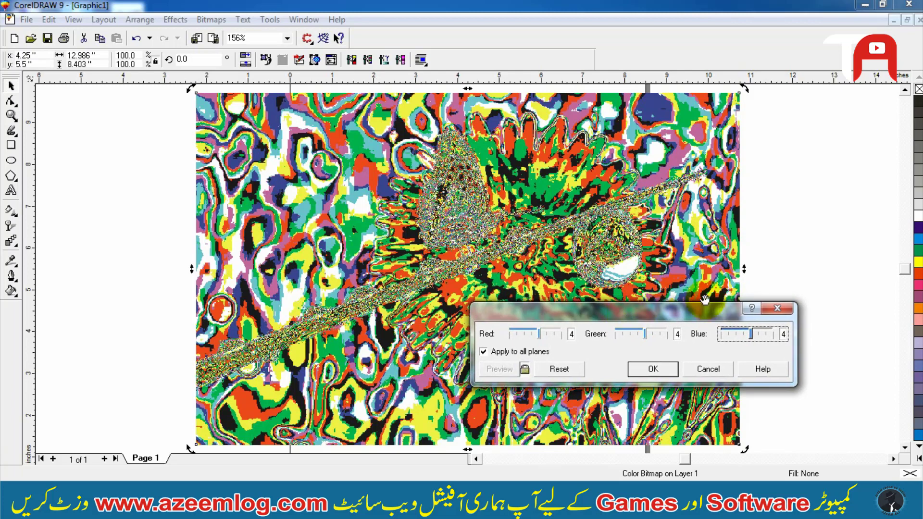
click(745, 331)
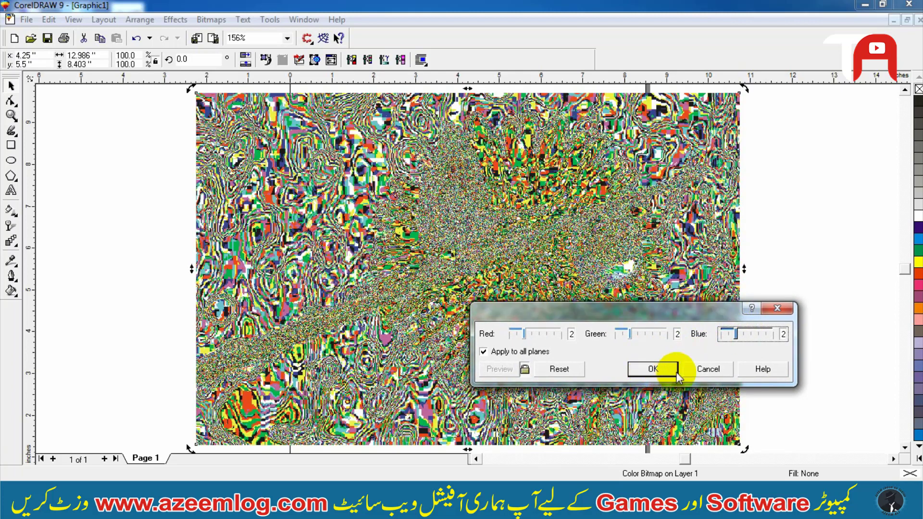
click(695, 376)
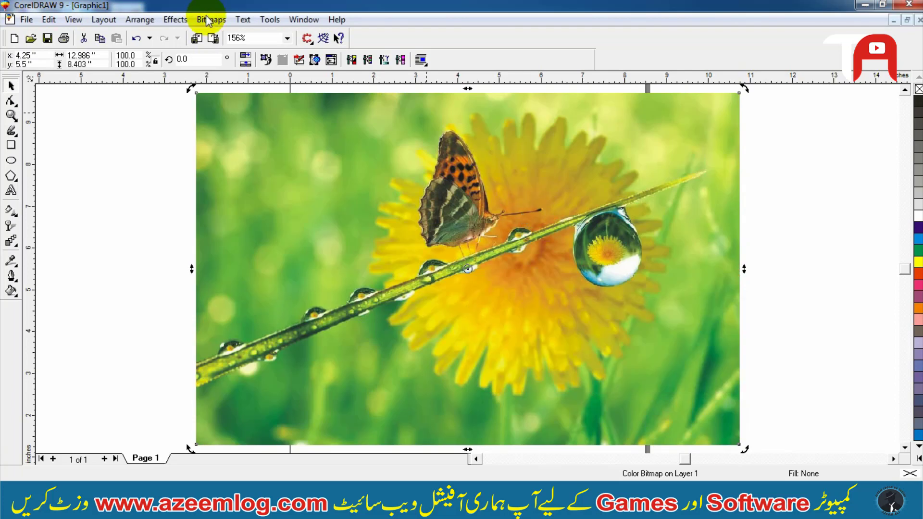
- Preview the Psychedelic color transform on the photo at levels 126 and 192, and cancel it
click(211, 20)
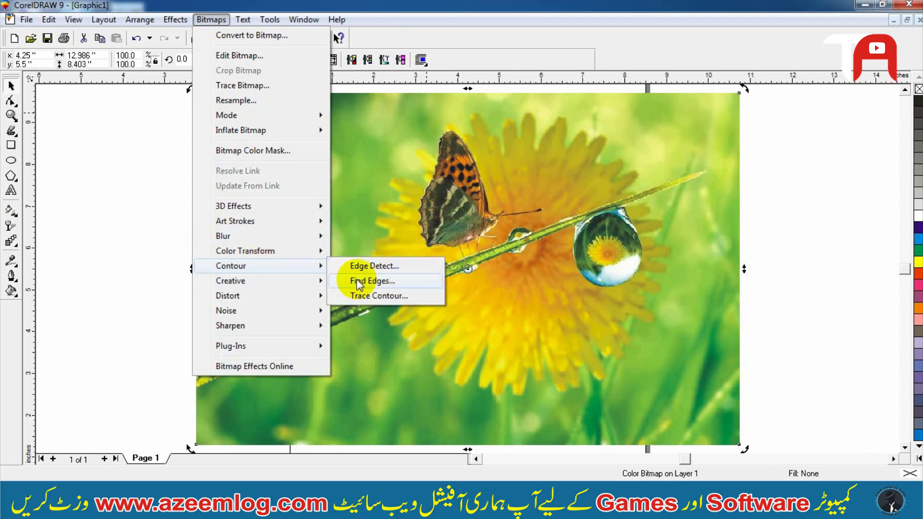
mouse_move(294, 252)
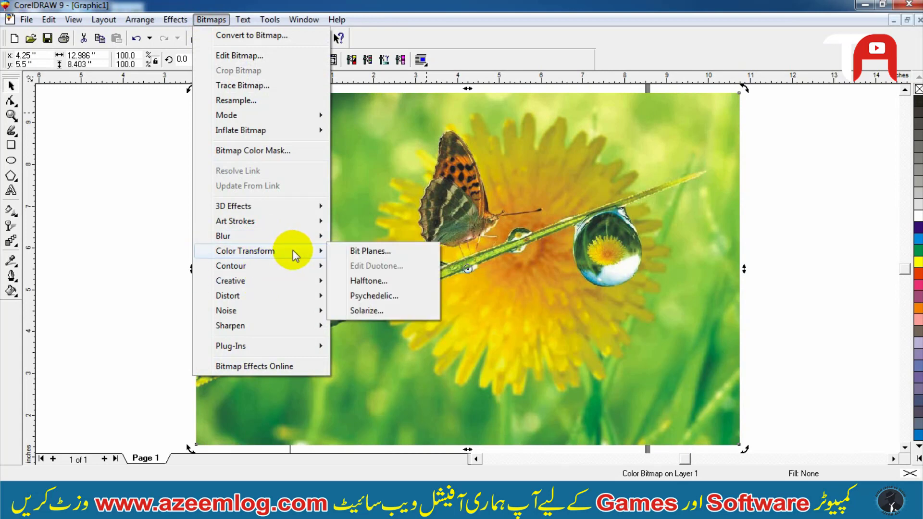
click(354, 296)
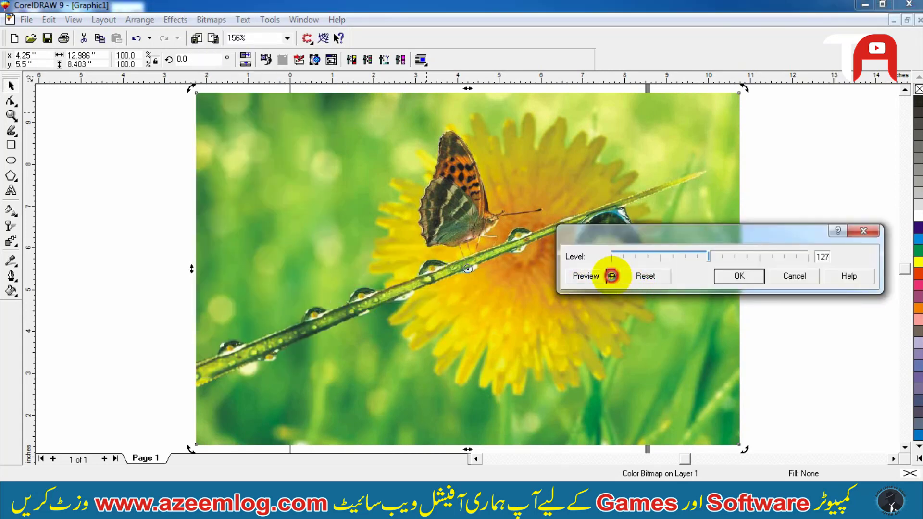
click(612, 276)
click(677, 254)
click(709, 255)
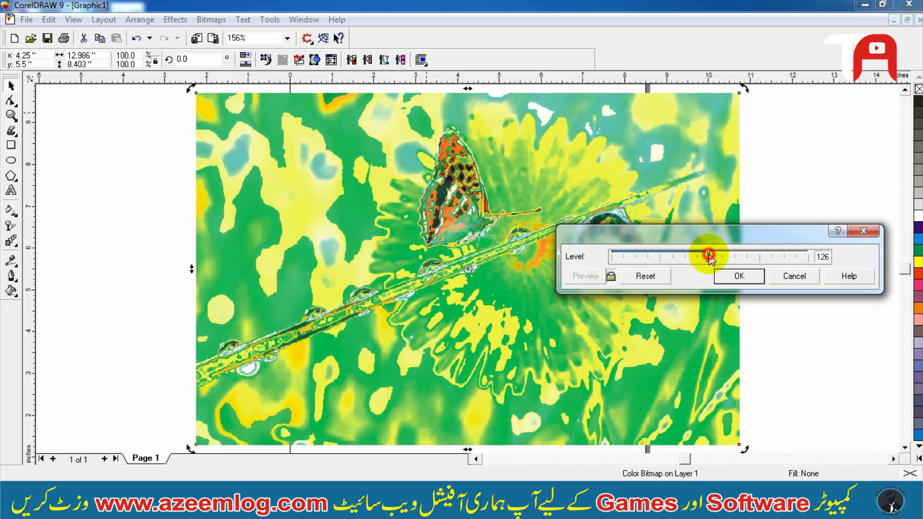
click(760, 256)
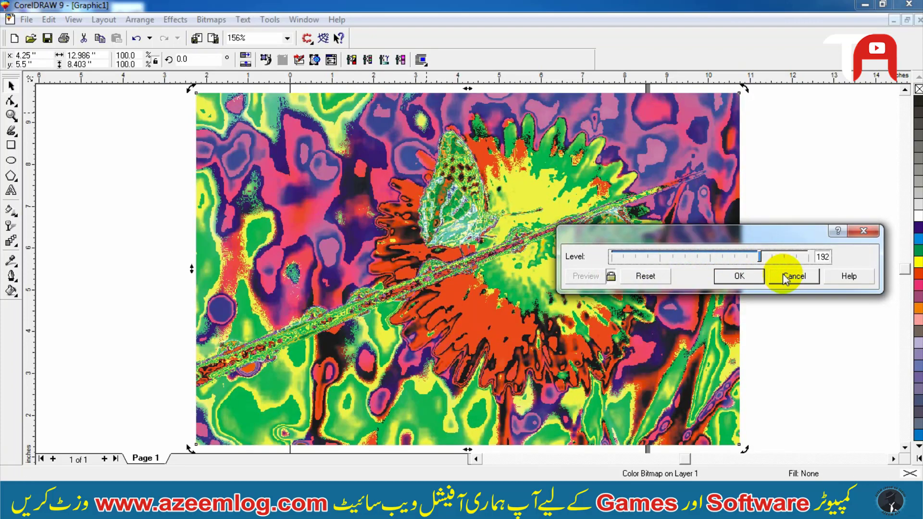
click(785, 277)
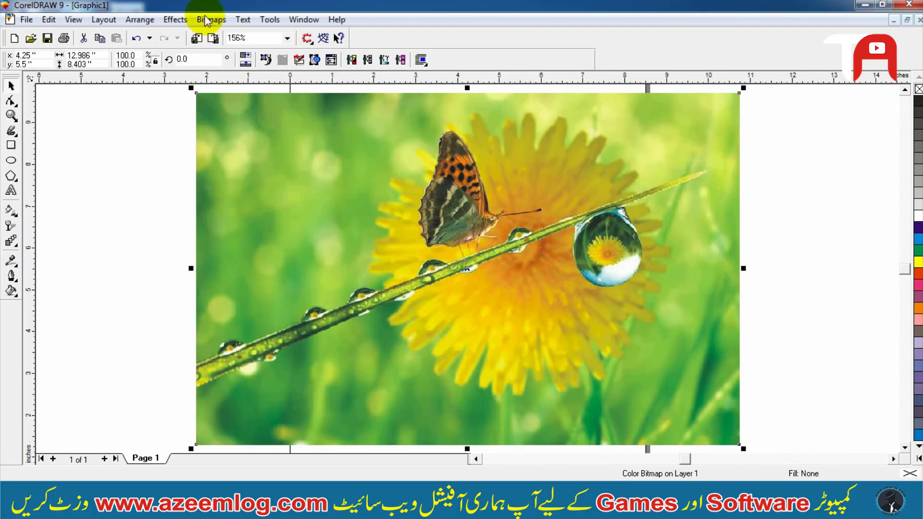
- Preview the Find Edges contour effect on the photo with solid edges and level 76, and cancel it
click(205, 20)
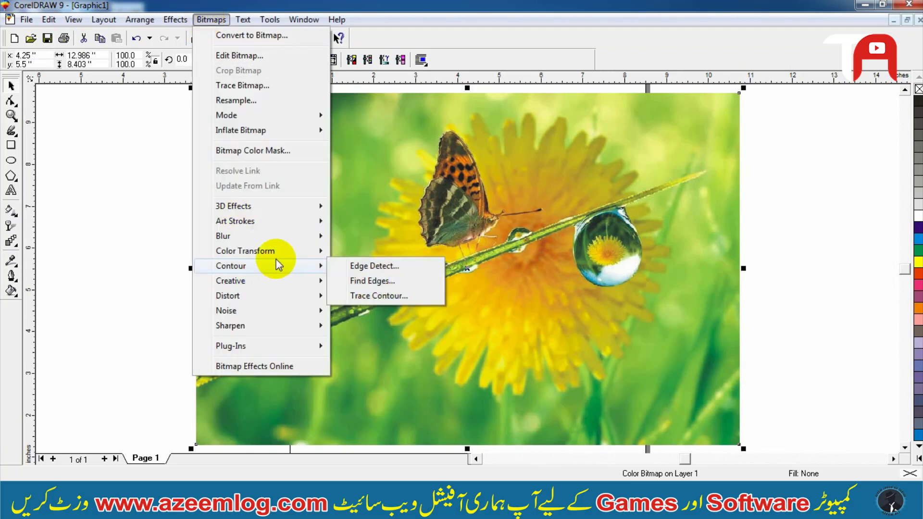
click(276, 249)
mouse_move(262, 267)
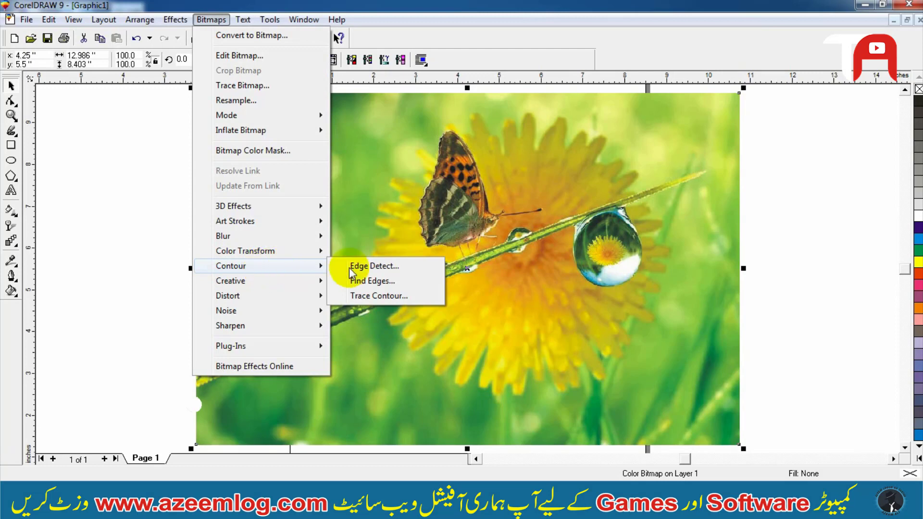
click(376, 280)
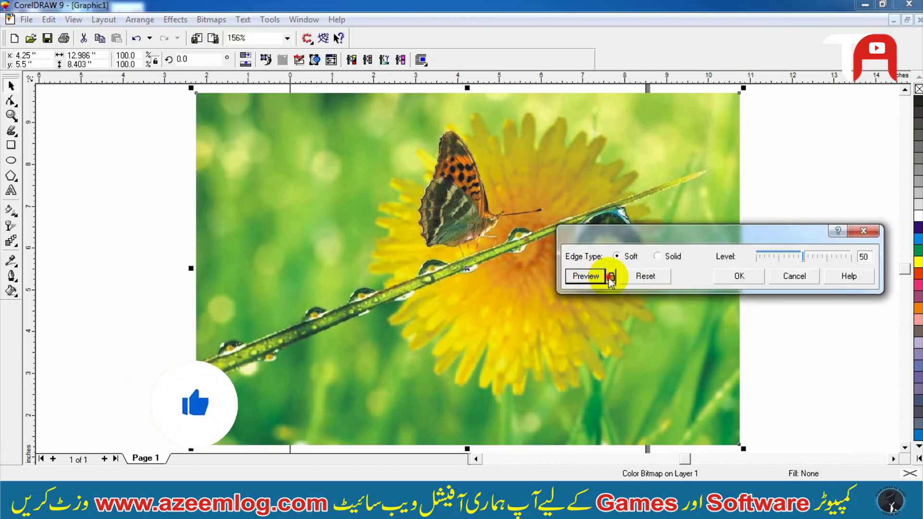
click(610, 277)
drag(675, 245, 632, 245)
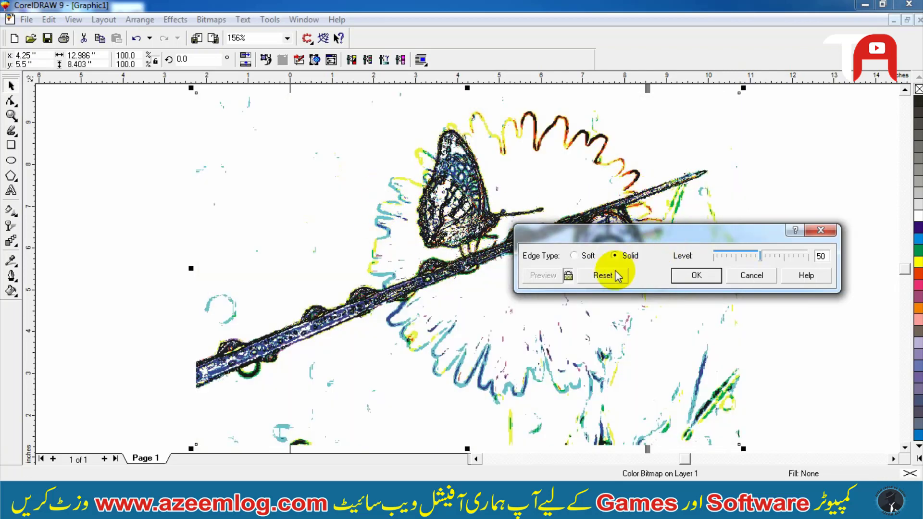
drag(760, 256, 787, 256)
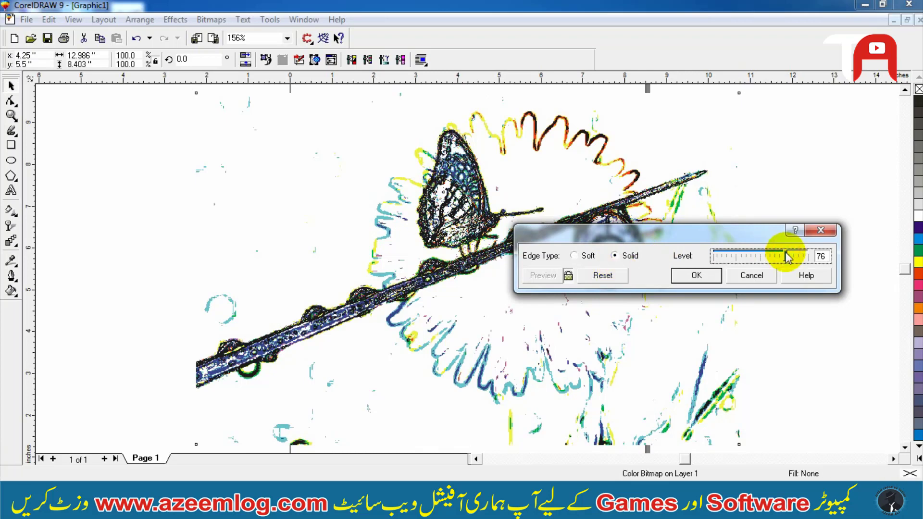
click(754, 276)
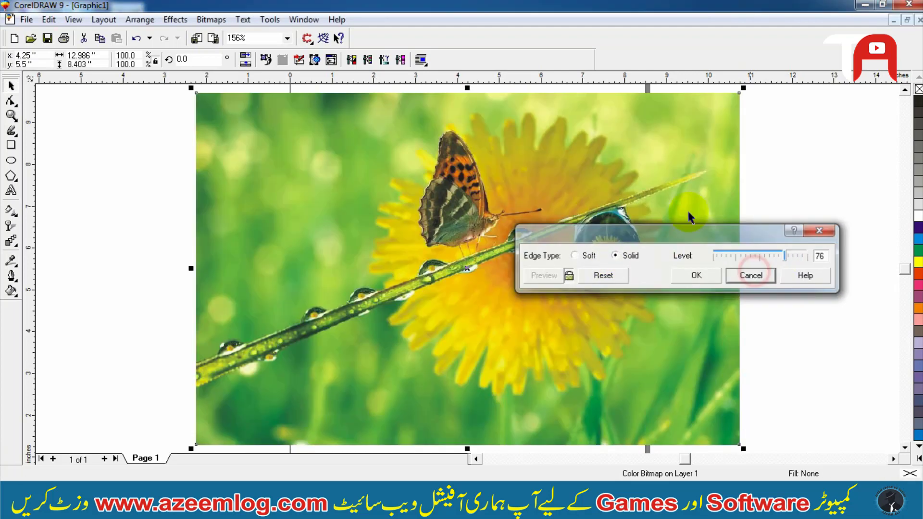
- Apply the Fabric creative effect to the photo in the Needlepoint style with size 35
click(211, 19)
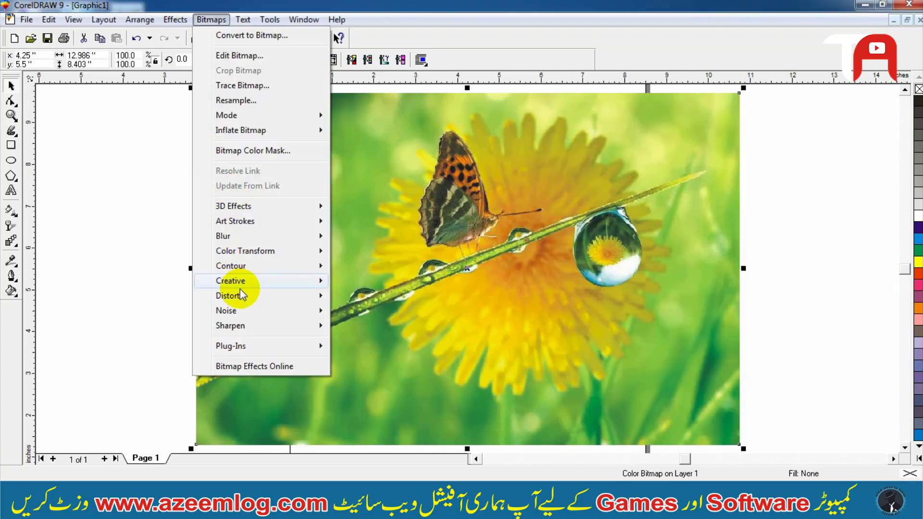
click(239, 282)
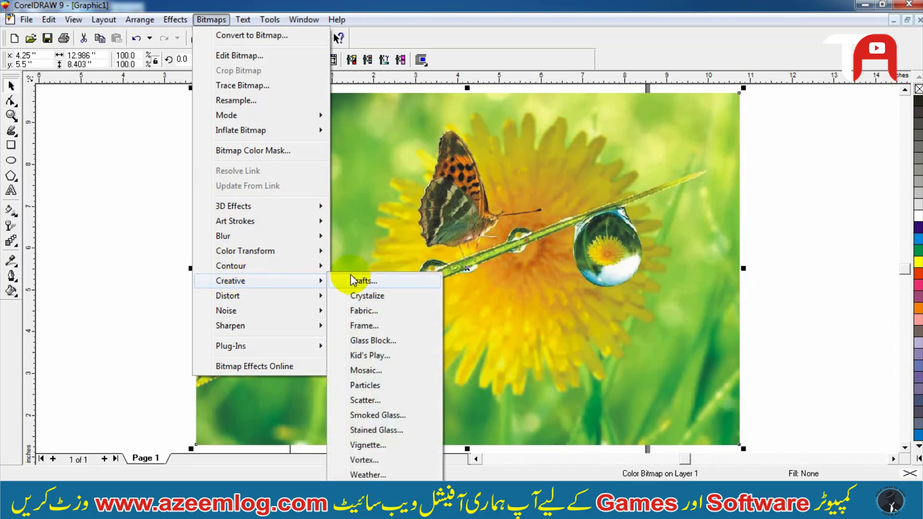
click(369, 315)
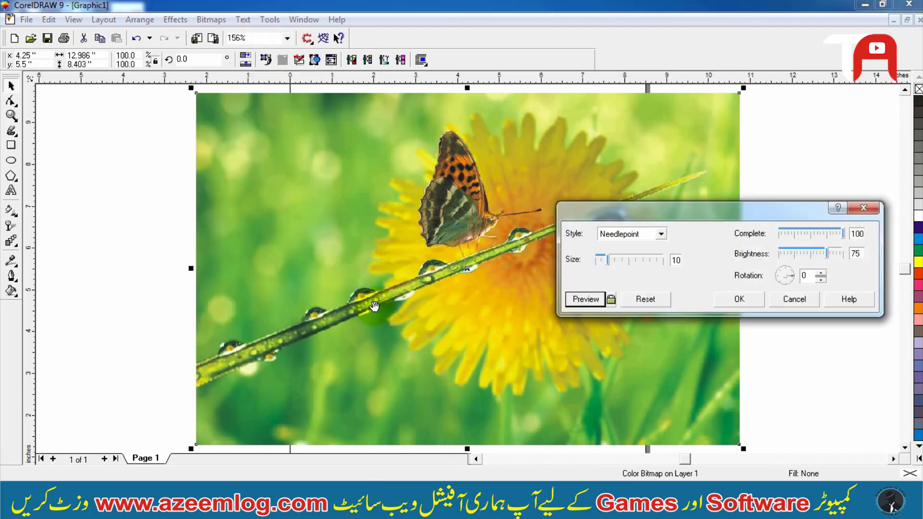
click(611, 298)
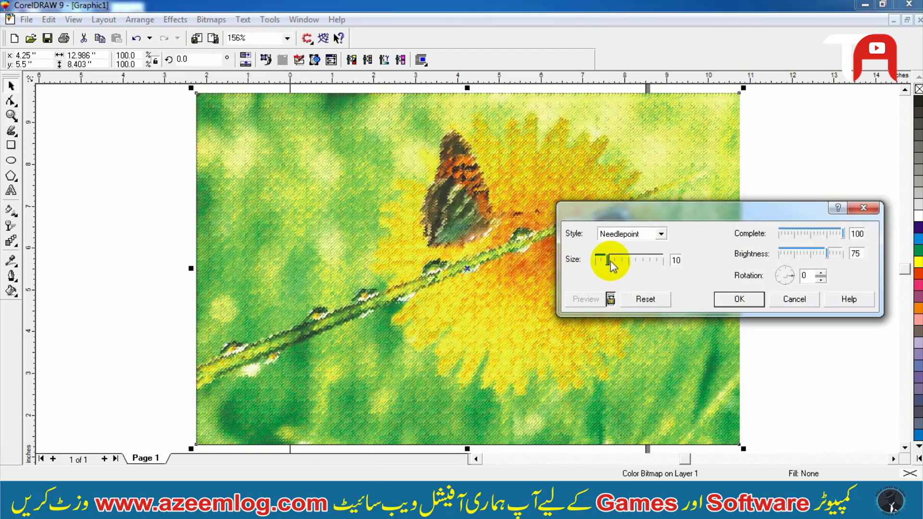
drag(608, 260, 645, 262)
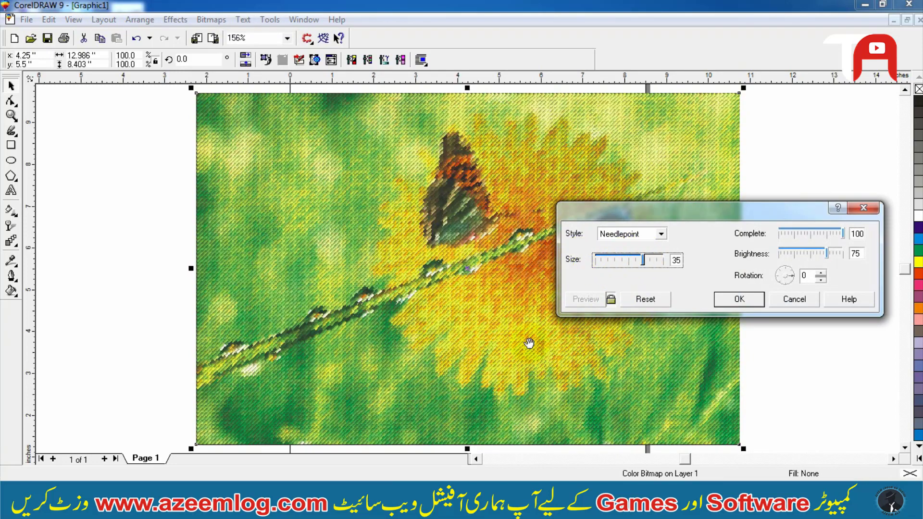
click(739, 299)
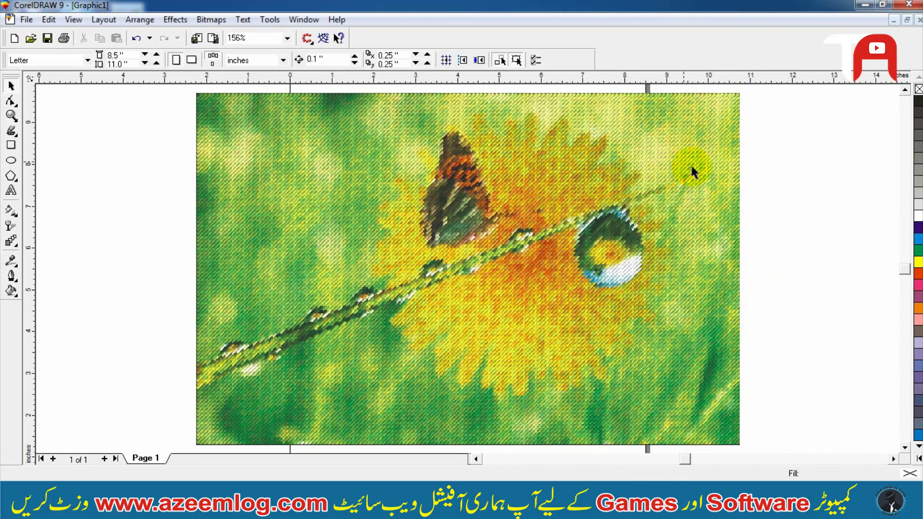
- Examine the needlepoint texture up close around the large droplet, and return to the view of the whole photo
key(F2)
drag(693, 159, 486, 289)
key(F2)
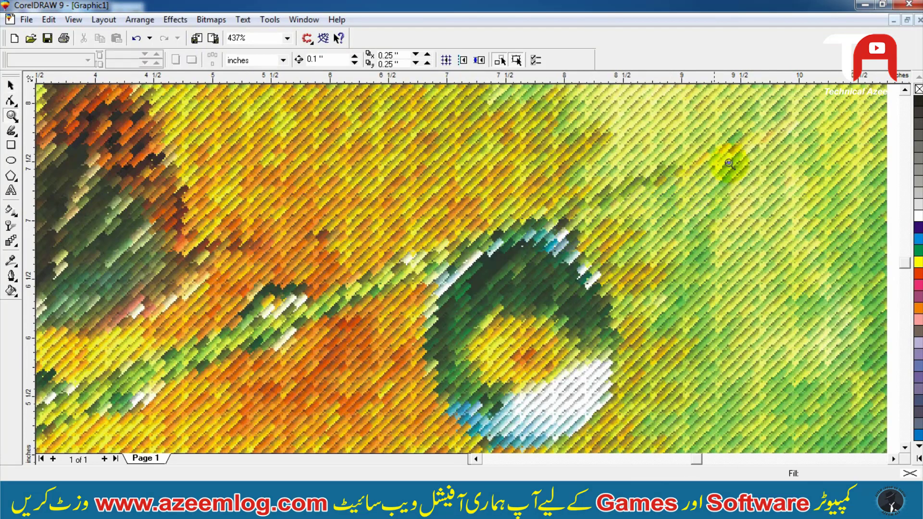
drag(717, 165, 425, 333)
key(F3)
key(F3)
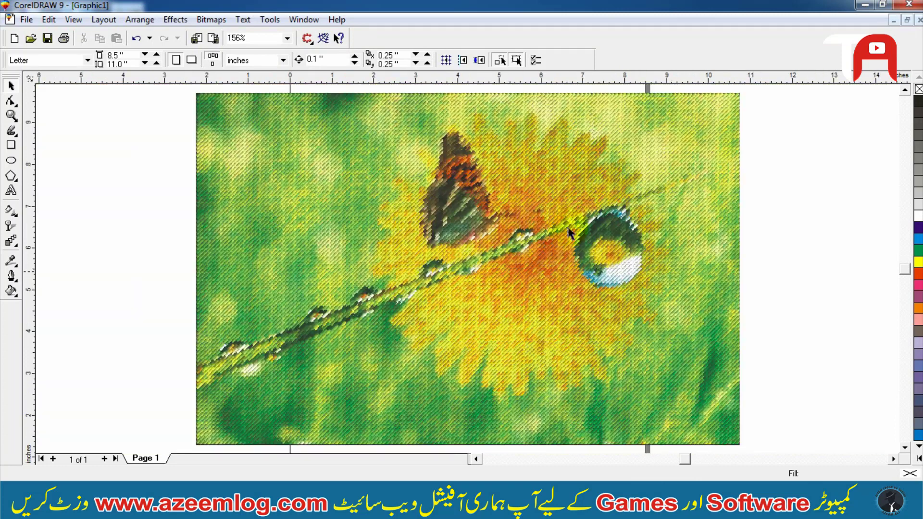
- Undo the Fabric effect on the photo, and apply the Scatter creative effect with horizontal 27 and vertical 44
click(632, 213)
key(ctrl+z)
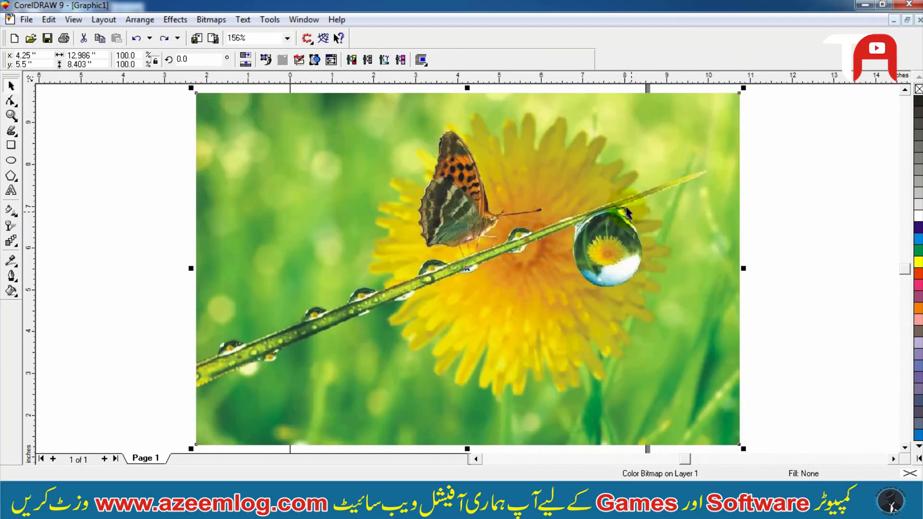
click(211, 19)
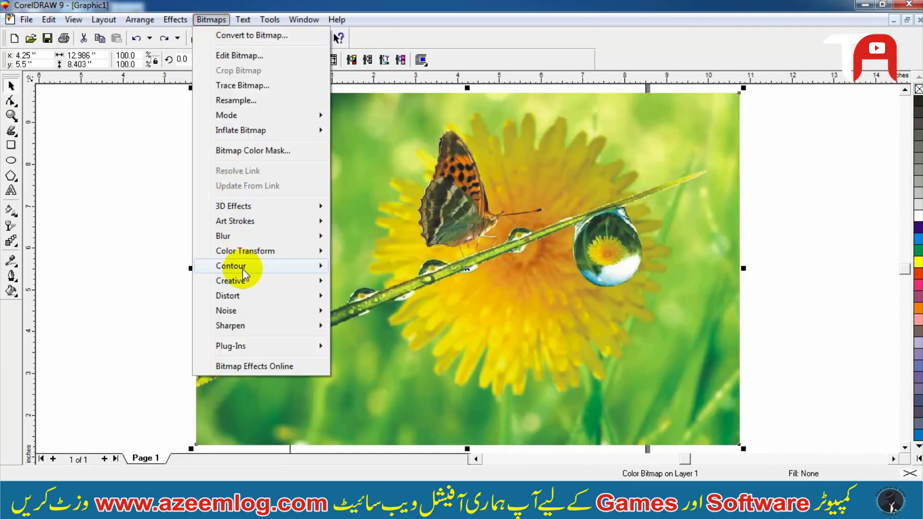
mouse_move(233, 282)
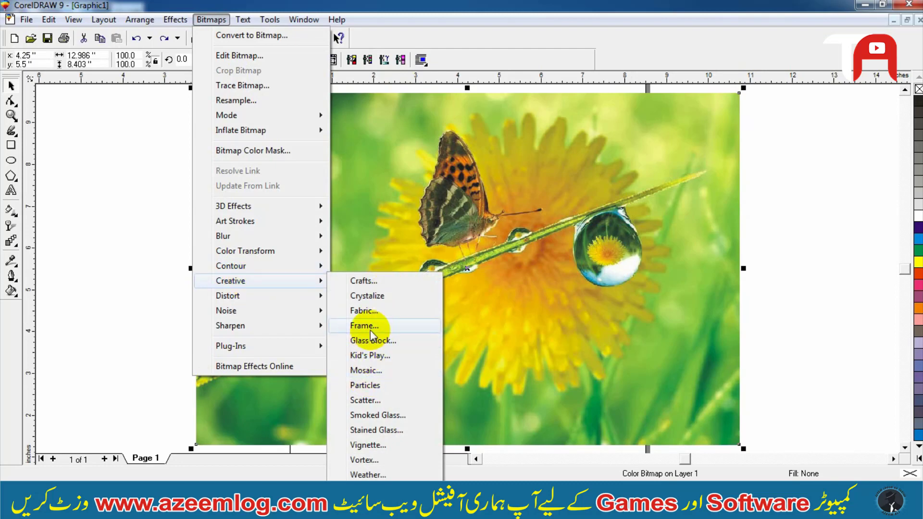
click(369, 401)
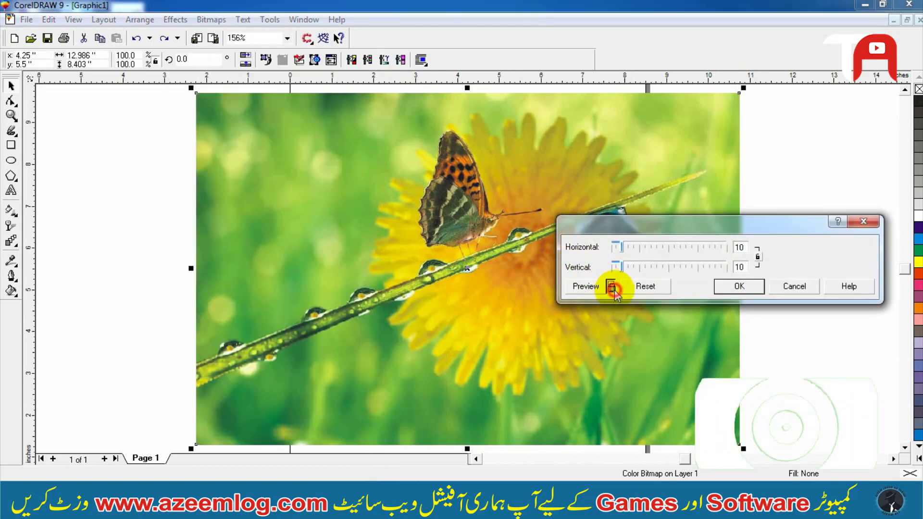
click(611, 287)
click(644, 268)
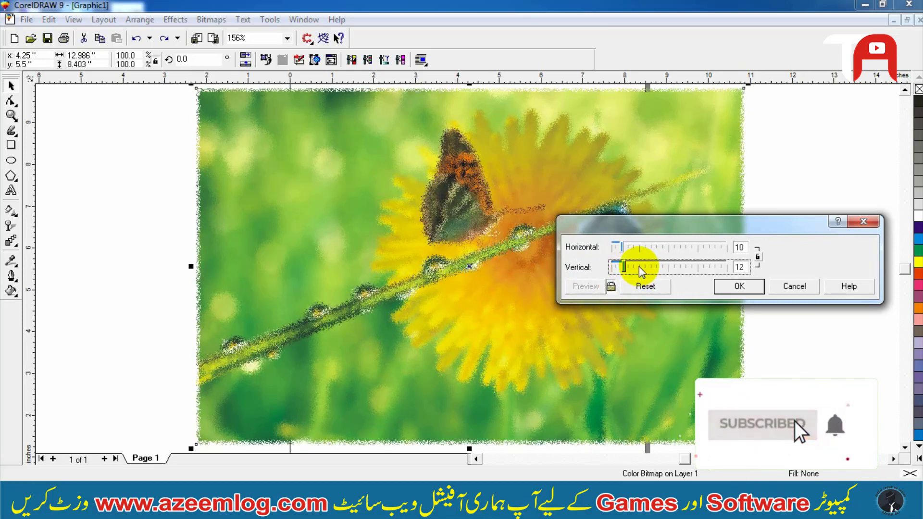
drag(642, 272, 659, 261)
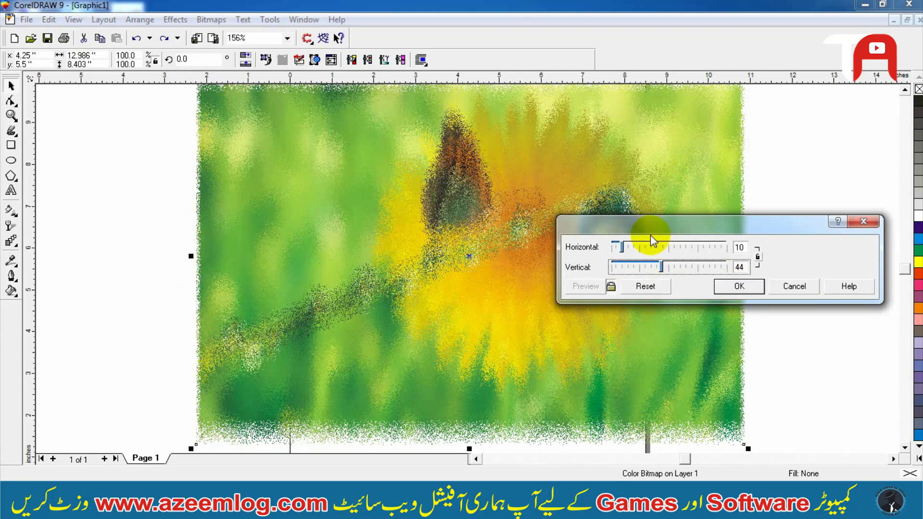
drag(621, 247, 641, 248)
click(734, 286)
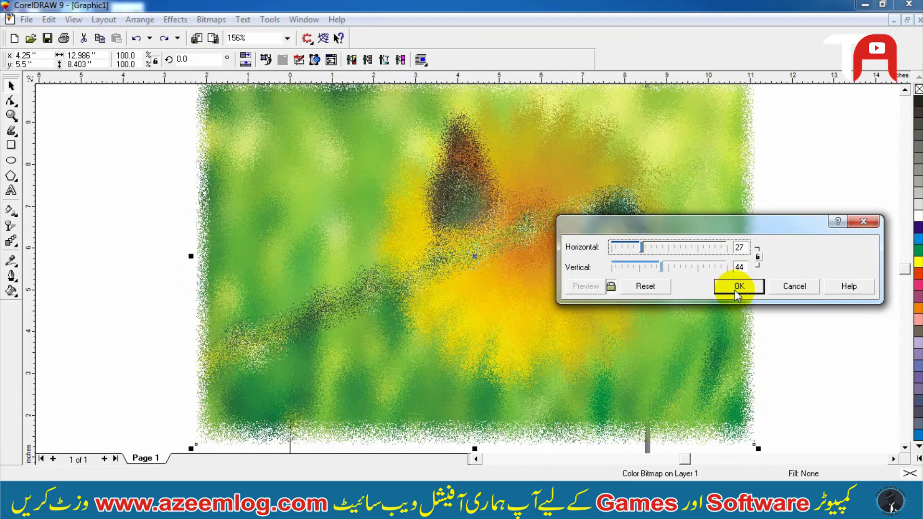
- Examine the scattered pixels up close along the photo's edges and over the flower, and return to the whole photo
click(784, 306)
drag(784, 307, 598, 445)
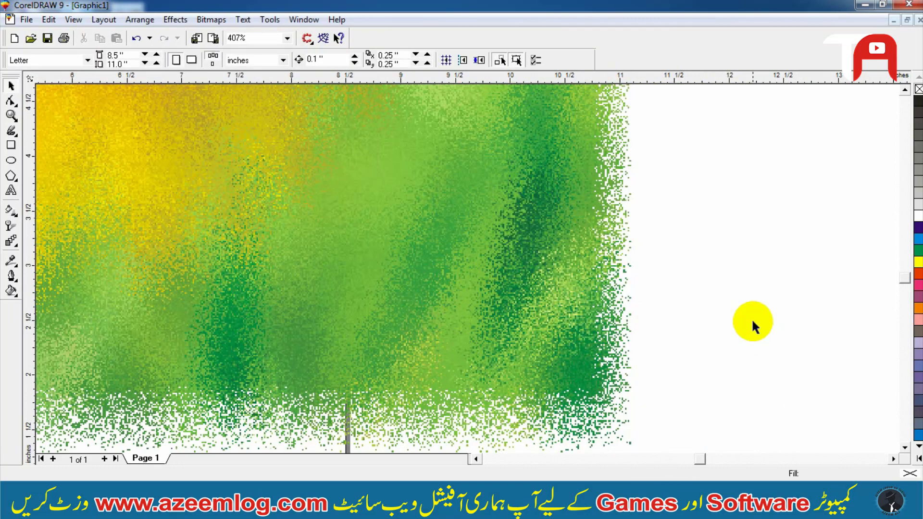
key(F2)
drag(677, 324, 508, 456)
key(F2)
drag(559, 178, 287, 332)
drag(481, 215, 485, 246)
key(F3)
key(F2)
drag(605, 186, 606, 137)
key(F3)
key(F3)
key(F2)
key(F4)
key(F2)
drag(181, 264, 610, 117)
key(F3)
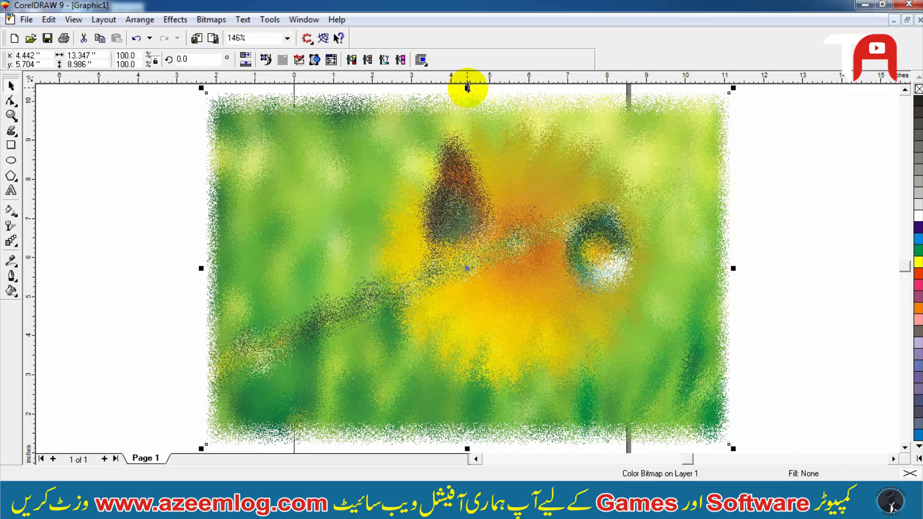
- Draw a rectangle about 7.9 by 4 inches on the empty area left of the photo, with yellow fill and outline
key(F3)
click(158, 138)
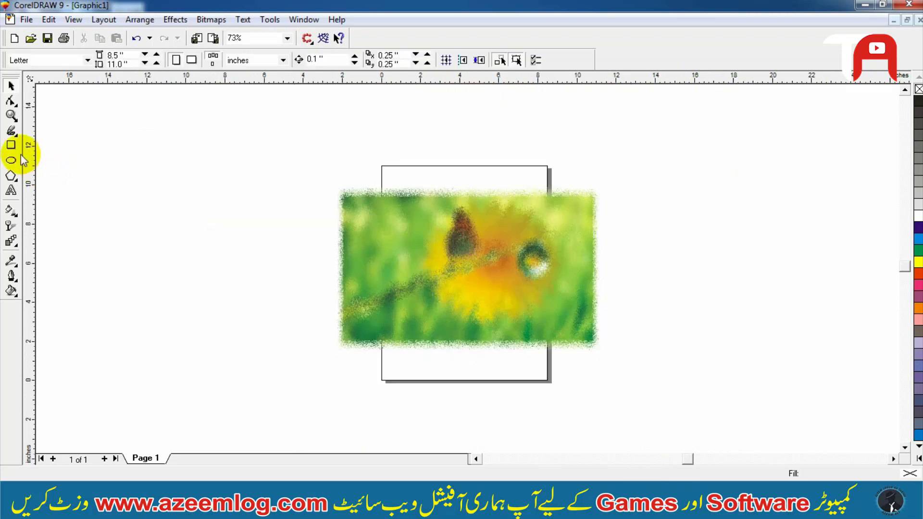
click(11, 145)
drag(94, 181, 248, 258)
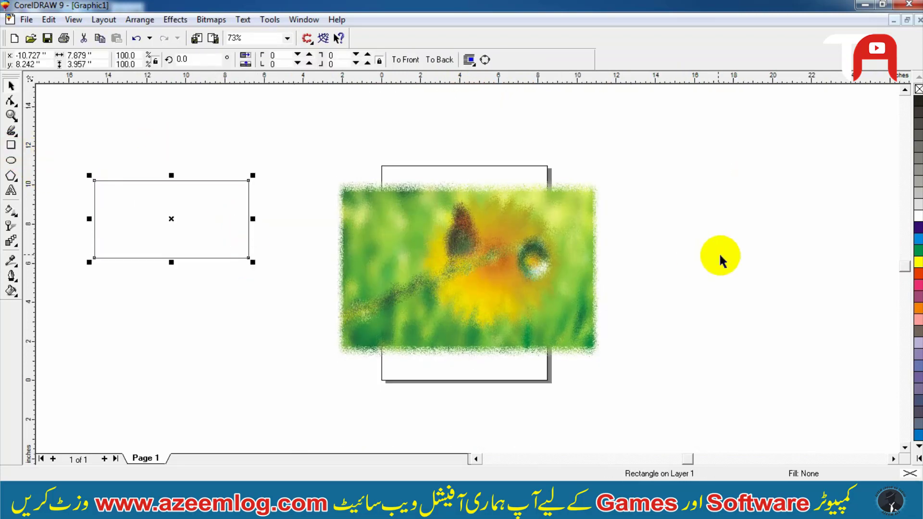
click(917, 262)
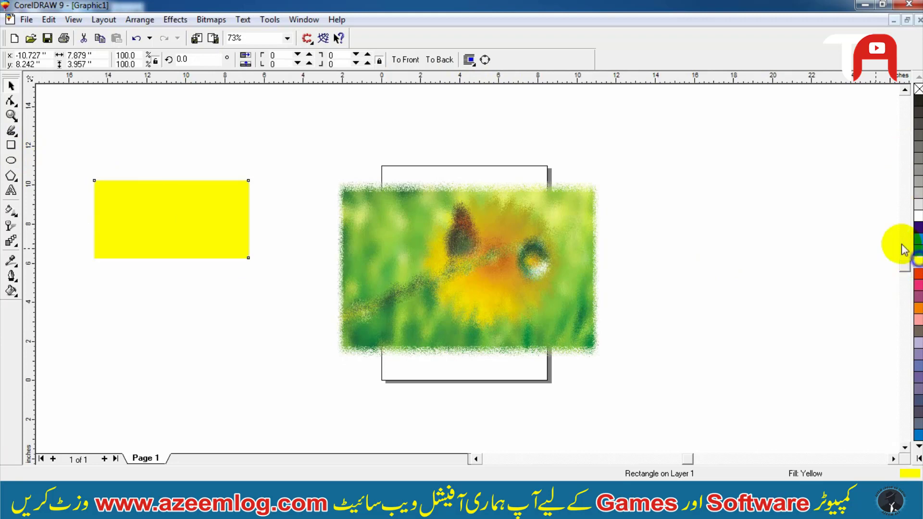
- Convert the yellow rectangle to curves and turn it into a bitmap
key(ctrl+q)
key(alt+space)
key(r)
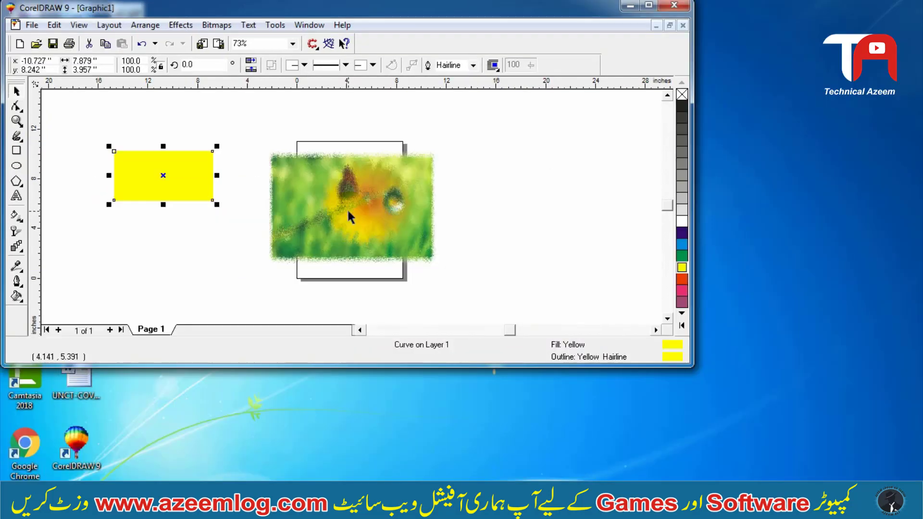
click(648, 4)
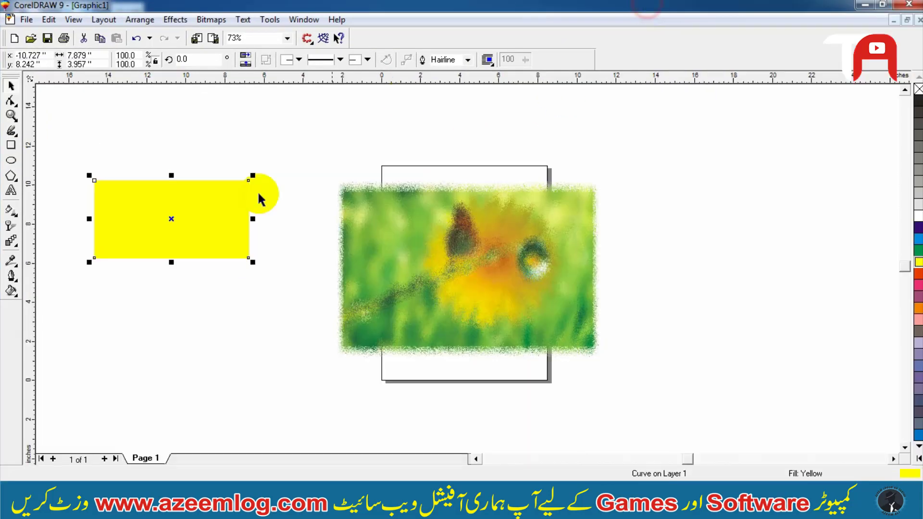
key(alt+b)
key(Return)
key(Return)
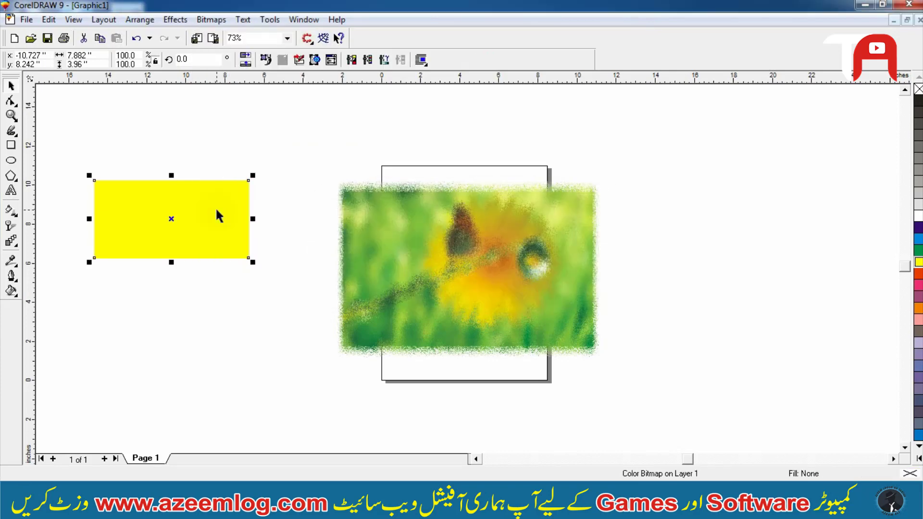
- Apply the Frame creative effect to the yellow bitmap using the Square_1.cpt frame
click(211, 20)
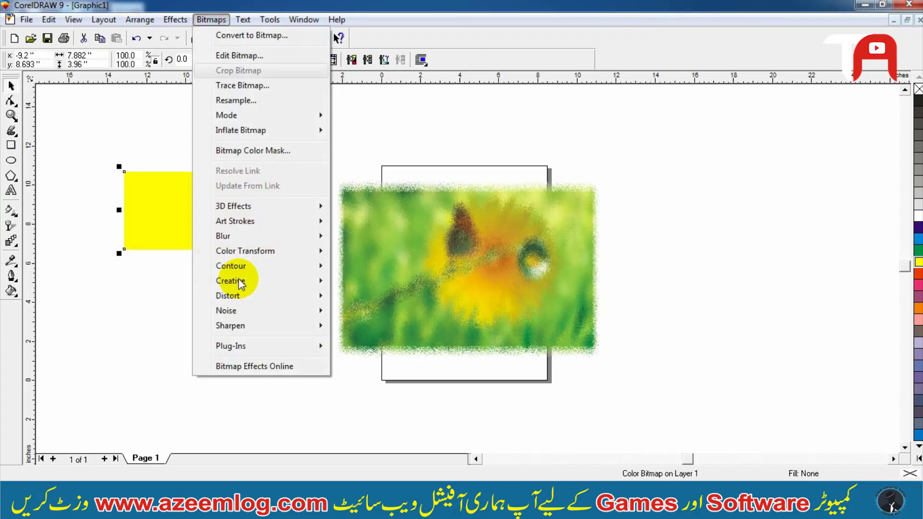
mouse_move(239, 281)
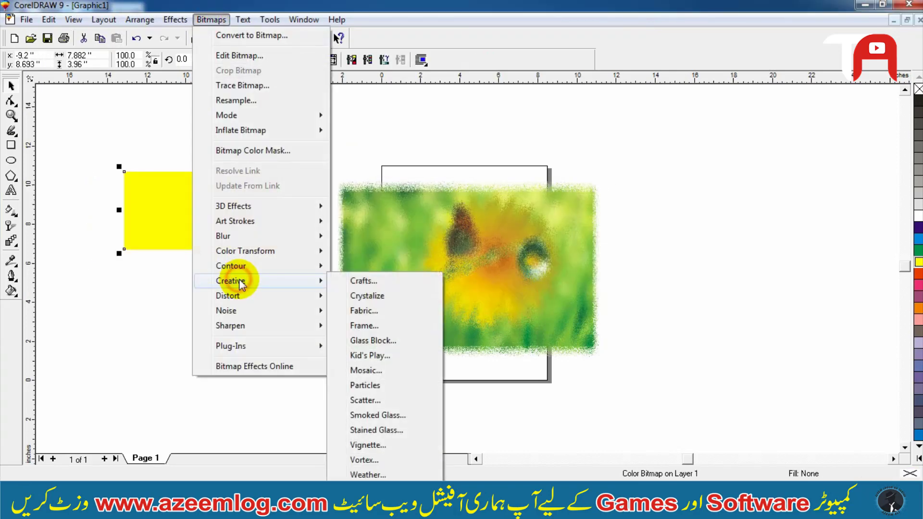
click(365, 326)
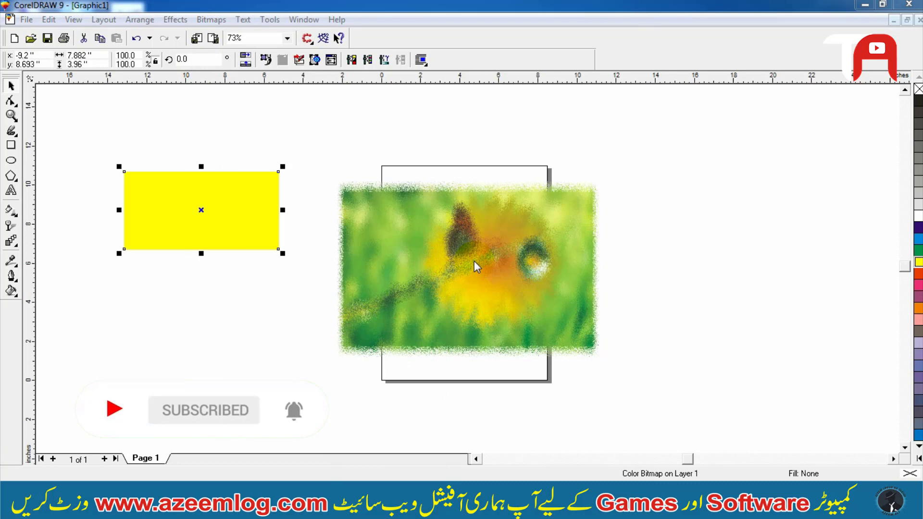
click(181, 220)
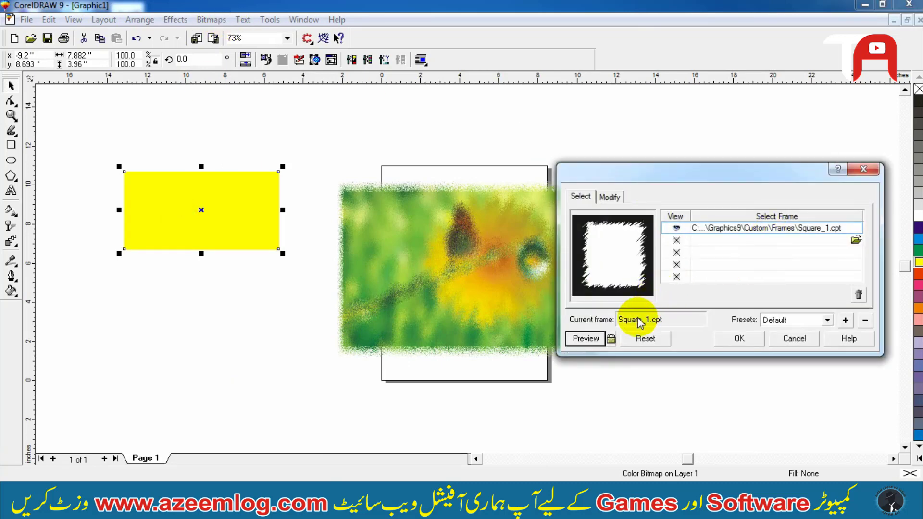
click(611, 340)
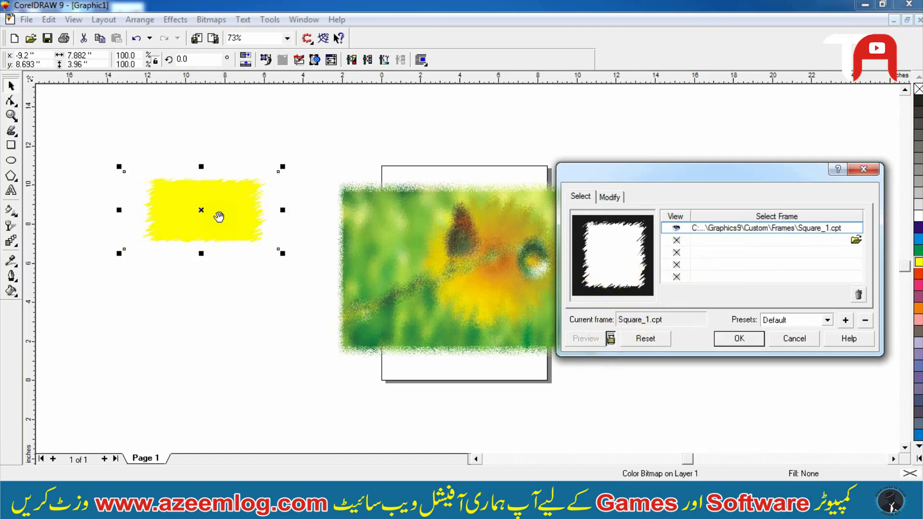
click(742, 344)
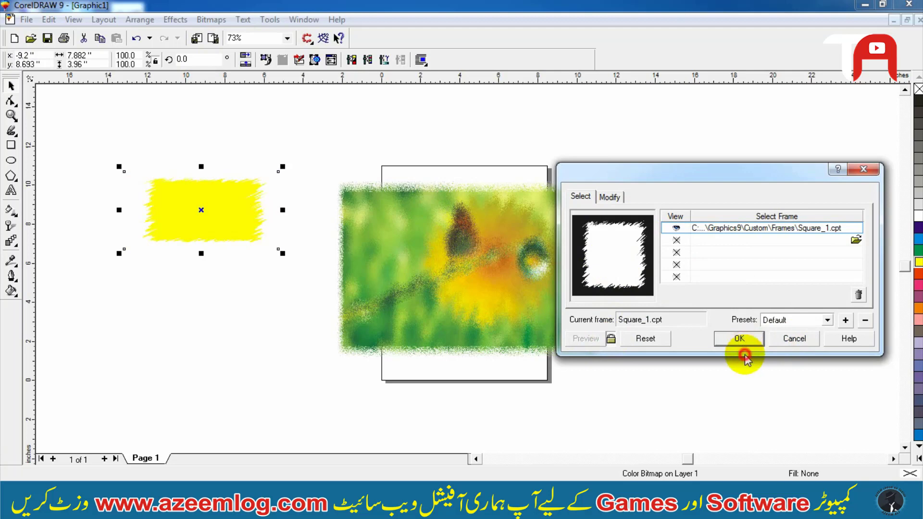
click(741, 342)
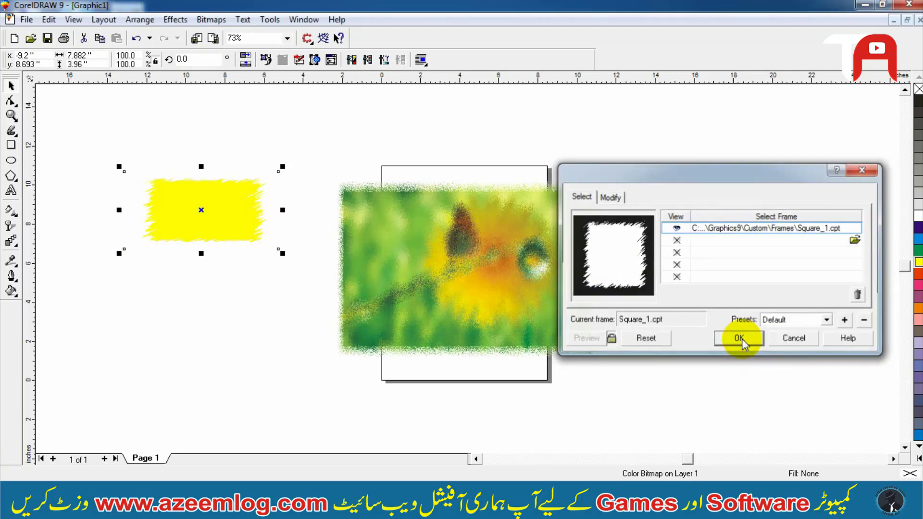
- Widen the framed yellow bitmap about its centre to about 17.9 inches, and reduce its height to about 3.5 inches
key(z)
click(337, 251)
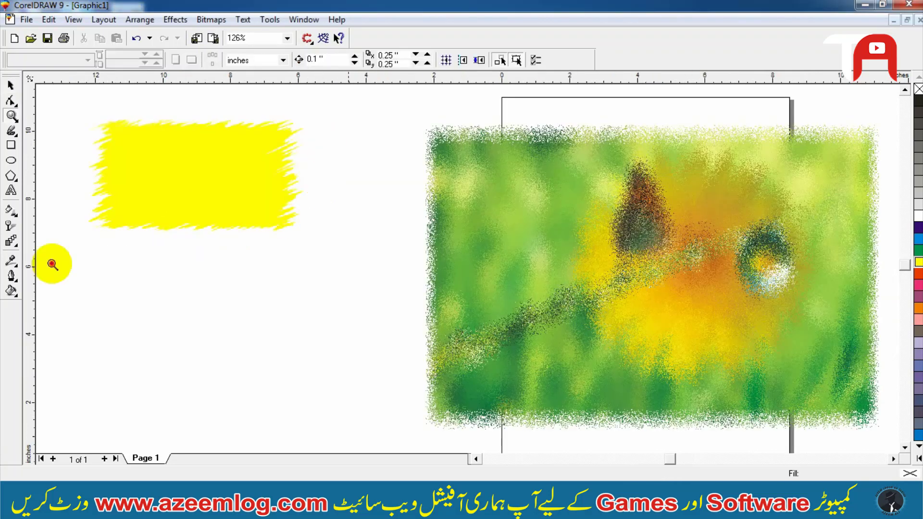
drag(51, 264, 349, 105)
click(369, 206)
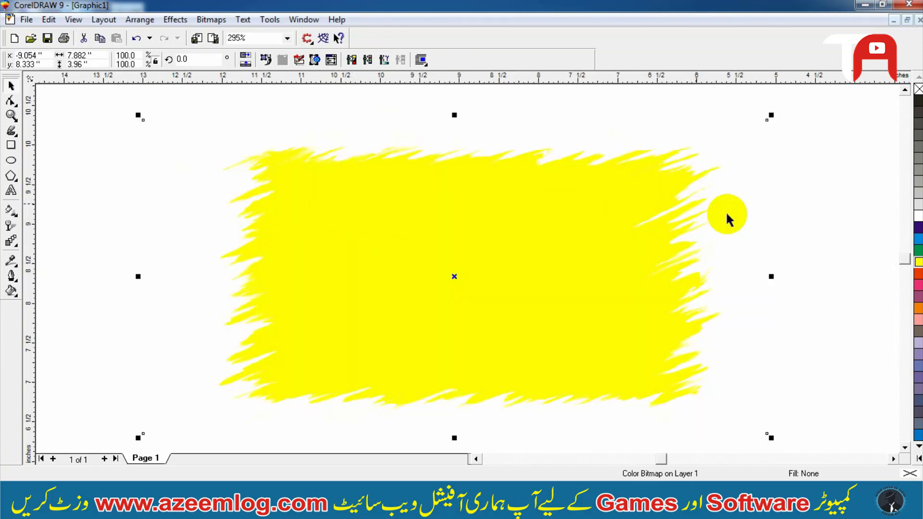
drag(771, 276, 818, 268)
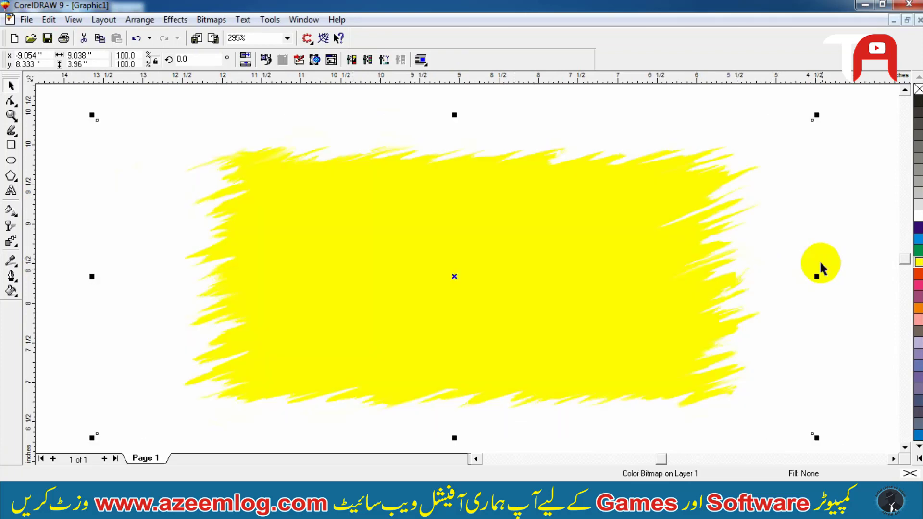
key(ctrl+r)
key(ctrl+r)
key(ctrl+r)
key(ctrl+r)
key(ctrl+r)
key(F3)
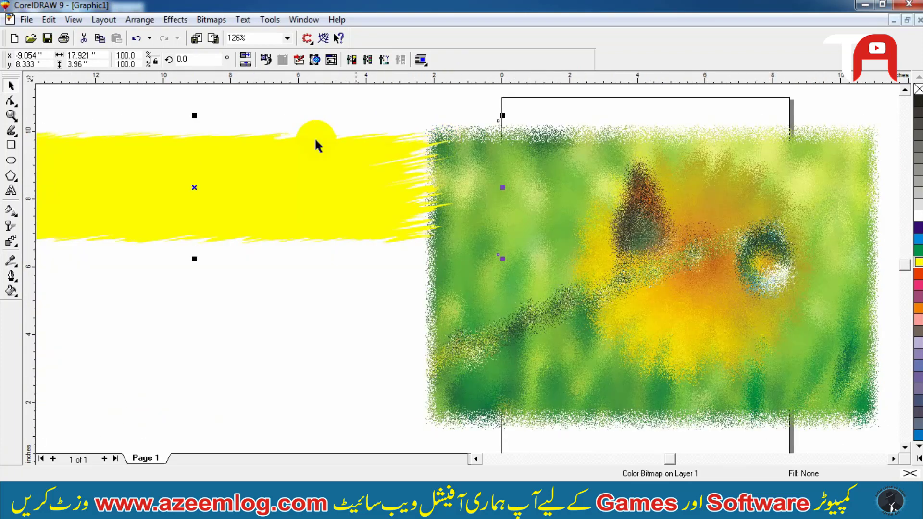
drag(195, 118, 195, 127)
click(263, 95)
- Add the artistic text OPPO on the yellow brush-edged shape
key(F3)
key(F2)
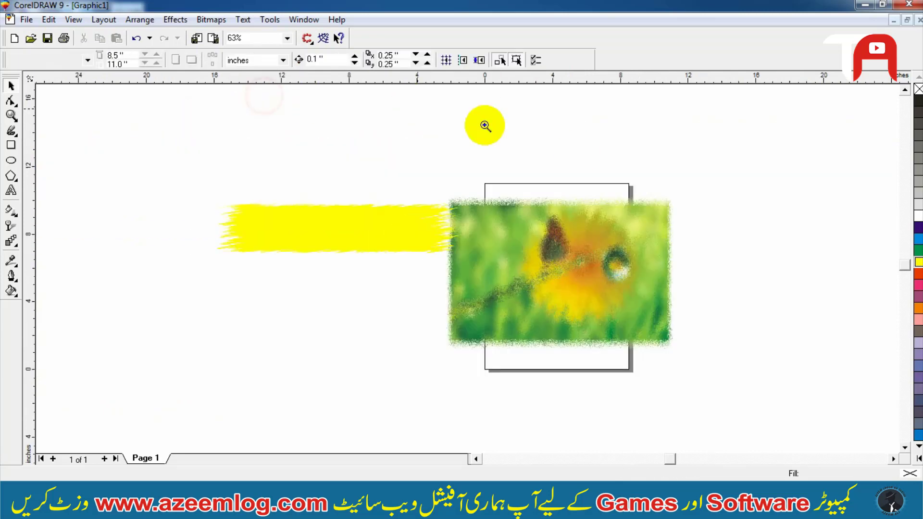
drag(572, 167, 116, 314)
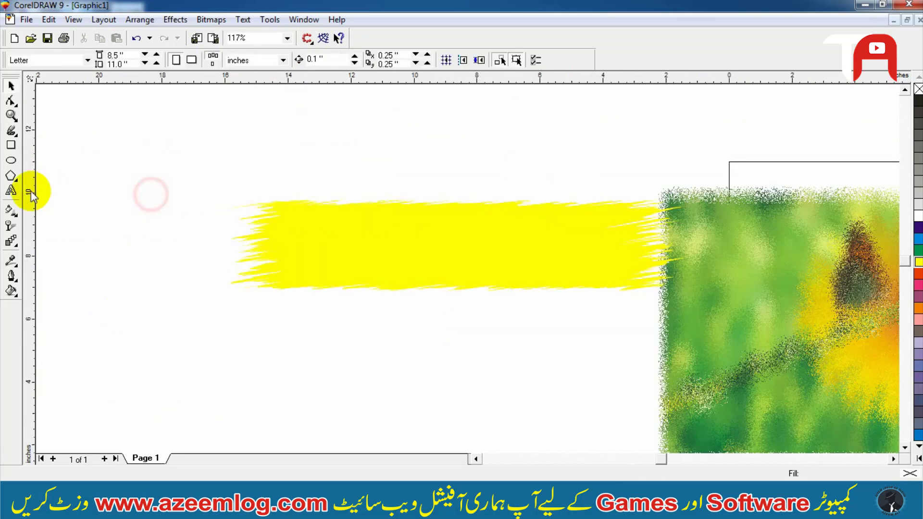
click(11, 190)
click(354, 287)
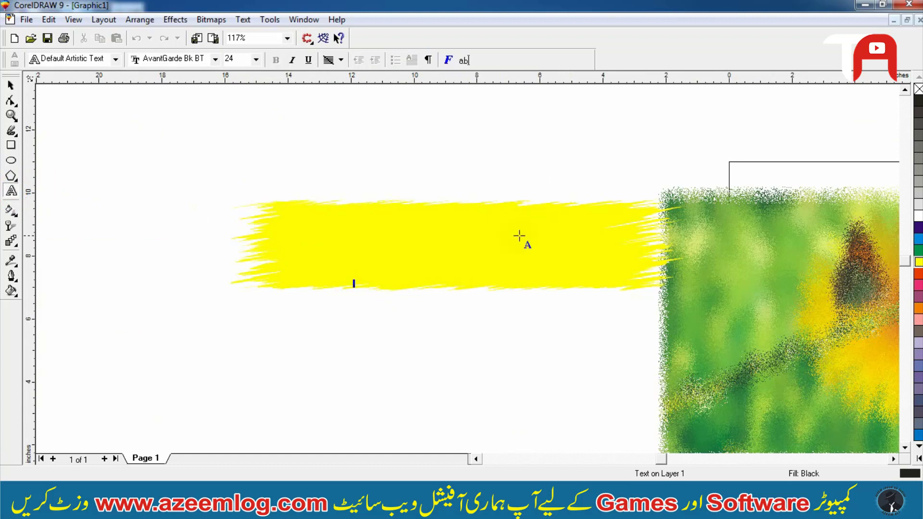
key(ctrl+space)
key(ctrl+space)
key(ctrl+space)
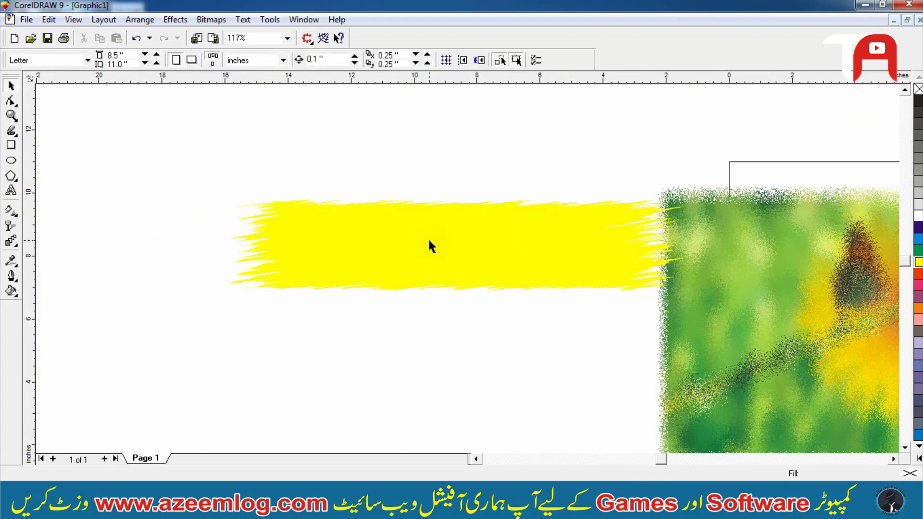
key(ctrl+space)
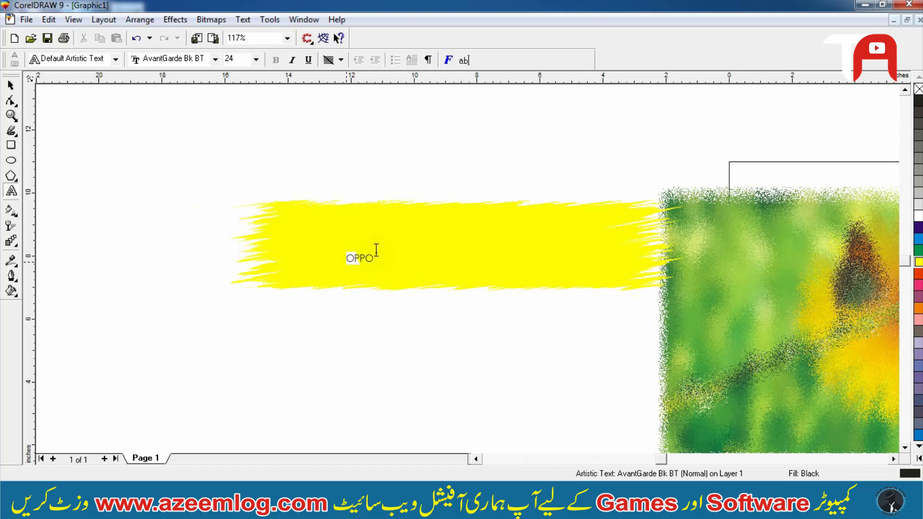
key(ctrl+space)
- Enlarge the OPPO text to about 105 pt and centre it on the yellow shape
drag(378, 251, 531, 238)
shift+click(530, 233)
key(c)
key(e)
shift+click(531, 232)
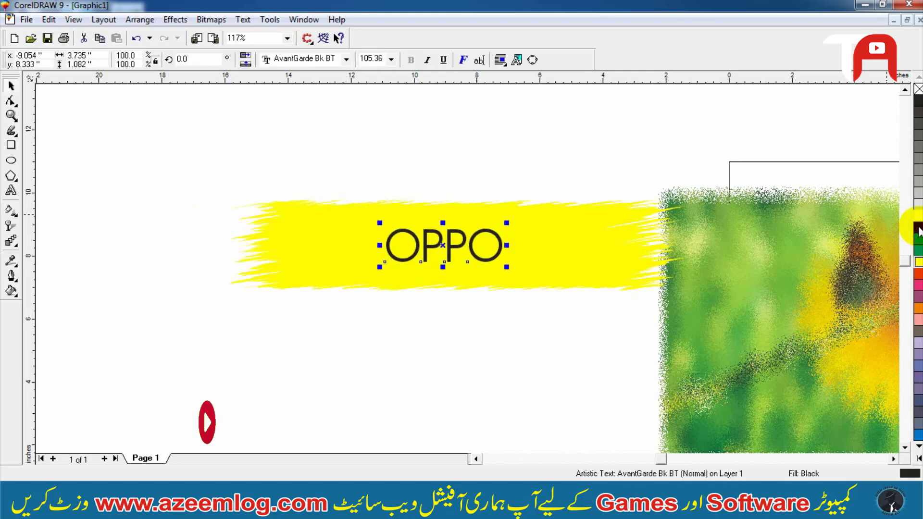
- Set the OPPO text's font to AvantGarde Md BT, and align it with the yellow shape again
click(303, 59)
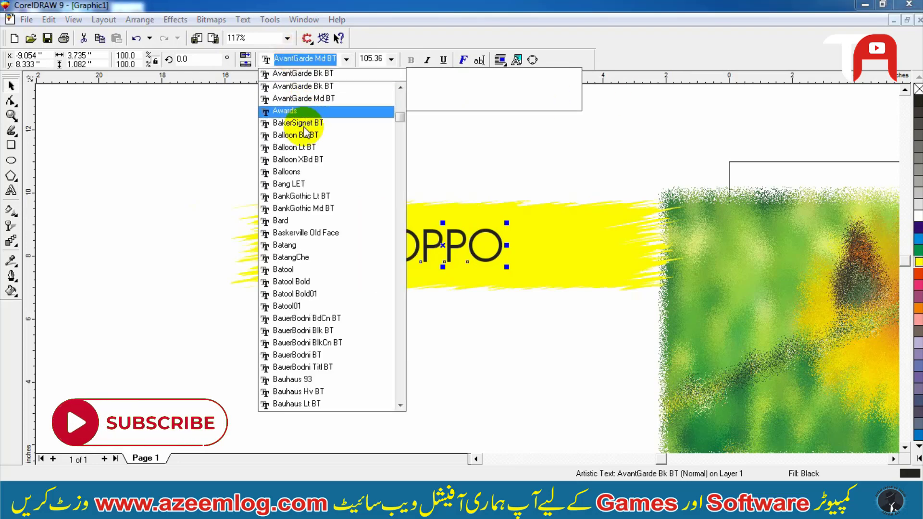
click(310, 100)
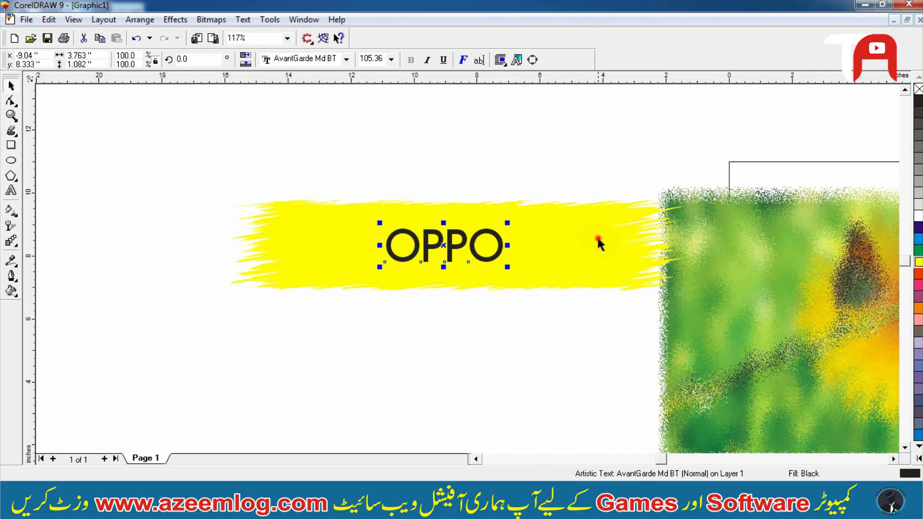
shift+click(596, 236)
click(544, 237)
click(211, 19)
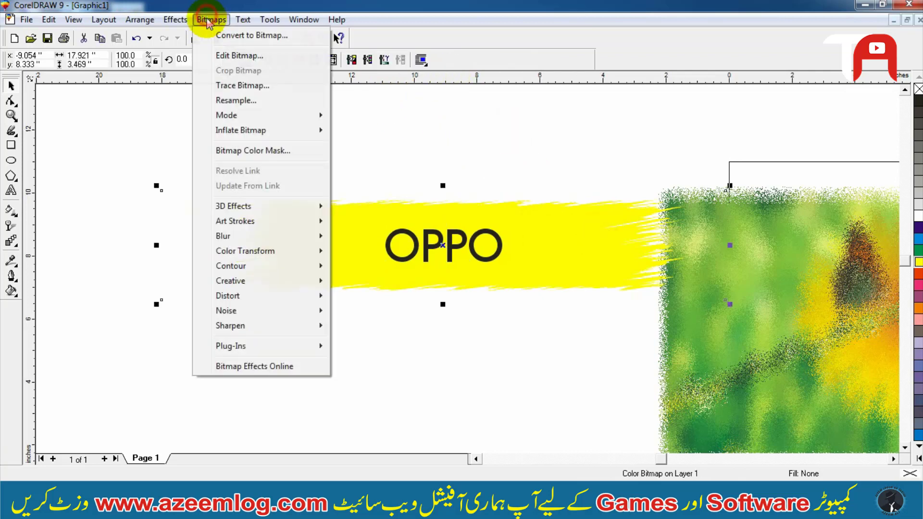
click(272, 281)
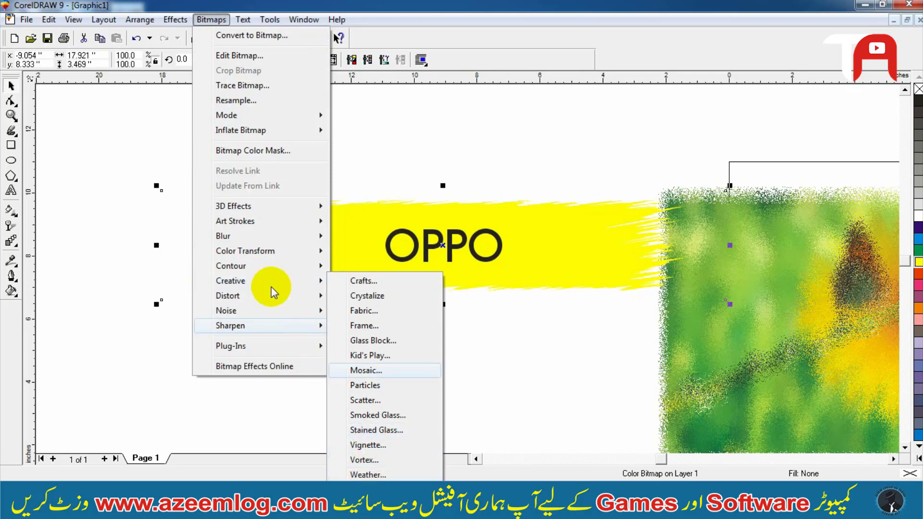
click(268, 299)
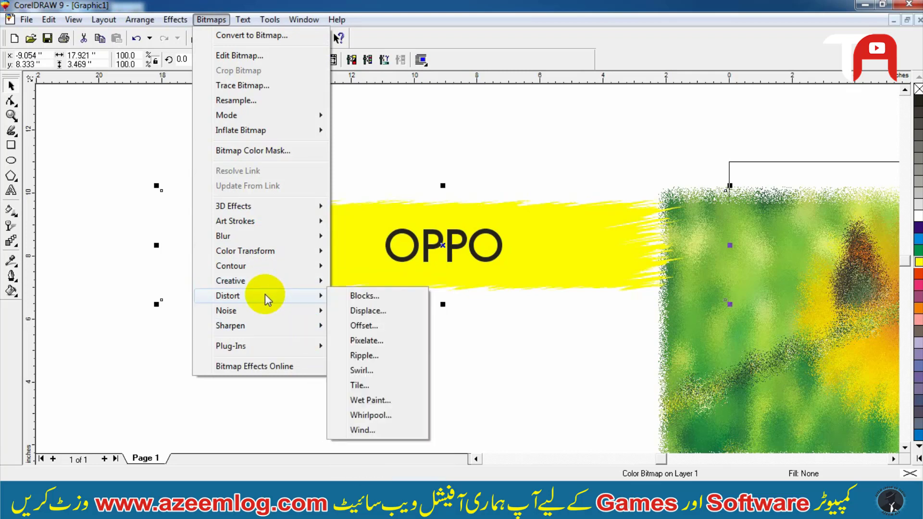
click(565, 368)
- Undo the OPPO banner and all the effects on the photo, getting back to the originally imported butterfly photo
click(818, 320)
key(F4)
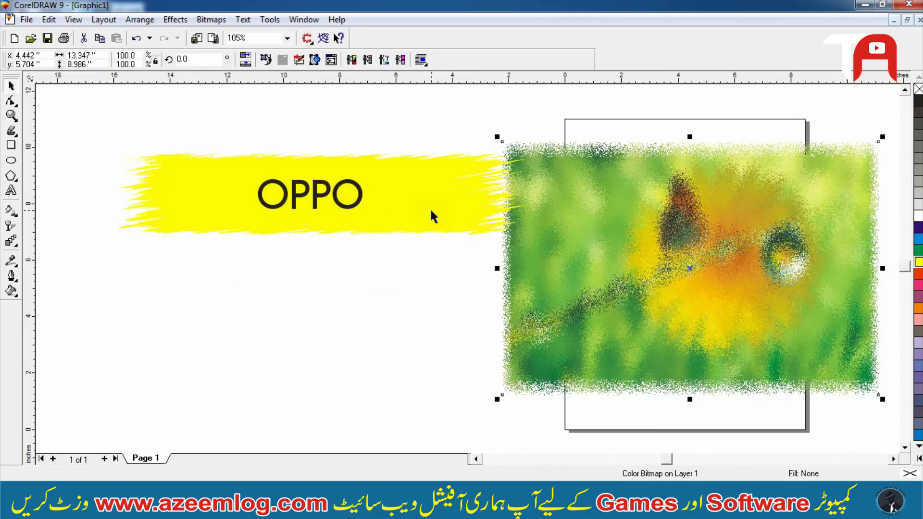
key(ctrl+z)
click(424, 259)
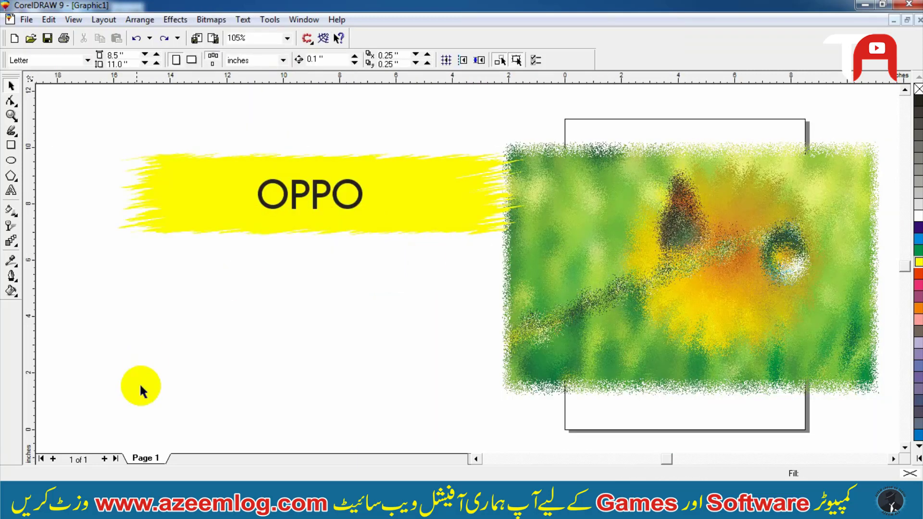
key(ctrl+z)
key(ctrl+z)
key(ctrl+z)
key(ctrl+z)
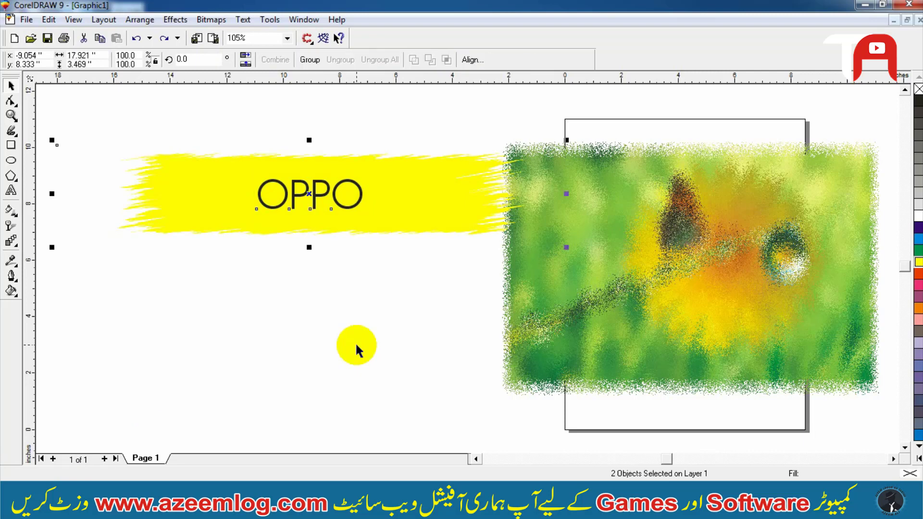
key(ctrl+z)
key(ctrl+z)
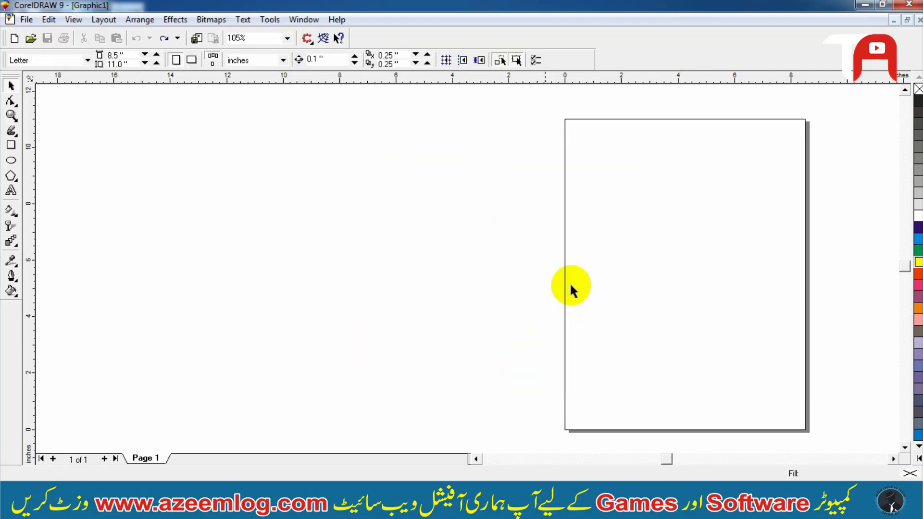
key(ctrl+shift+z)
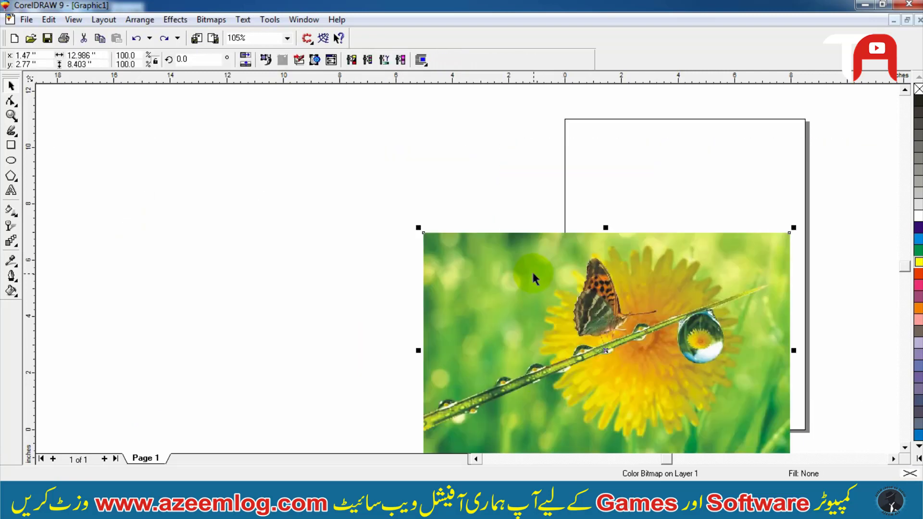
- Preview the Blocks distortion live on the butterfly photo with block height 36 and block width 56
key(shift+F2)
click(174, 19)
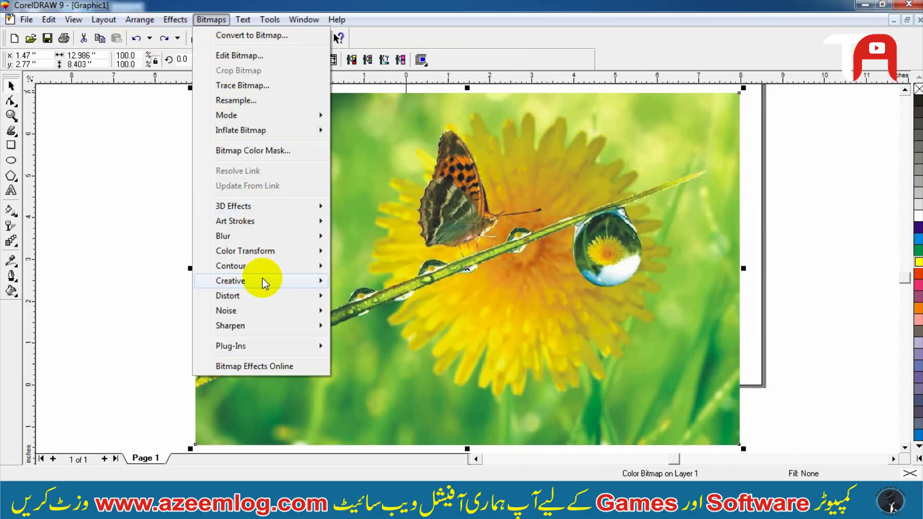
mouse_move(264, 284)
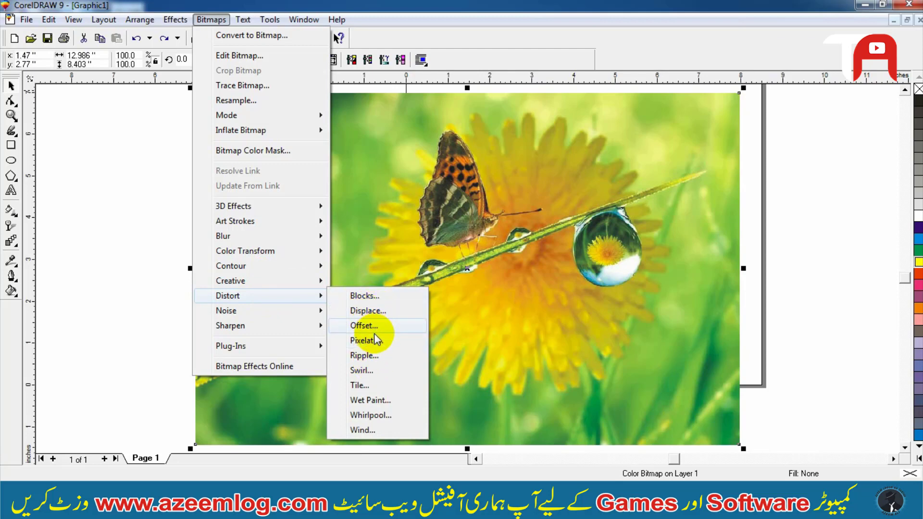
click(372, 298)
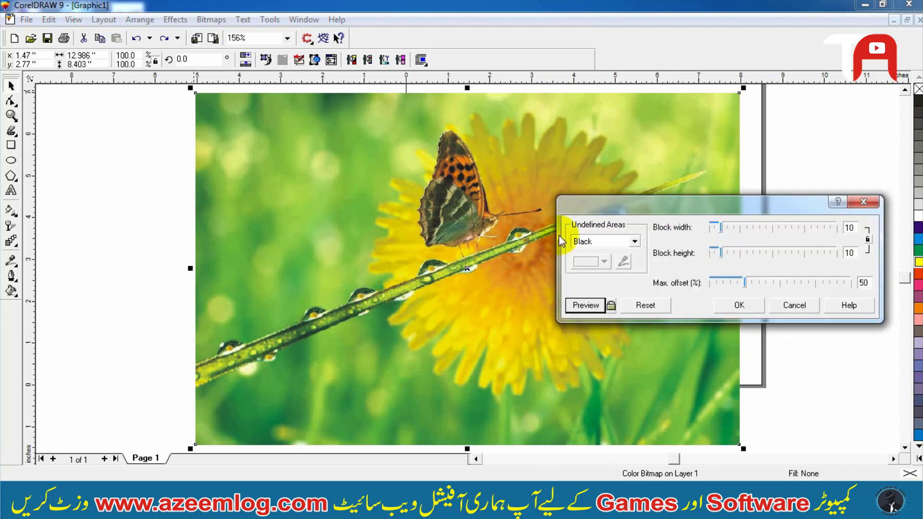
click(610, 304)
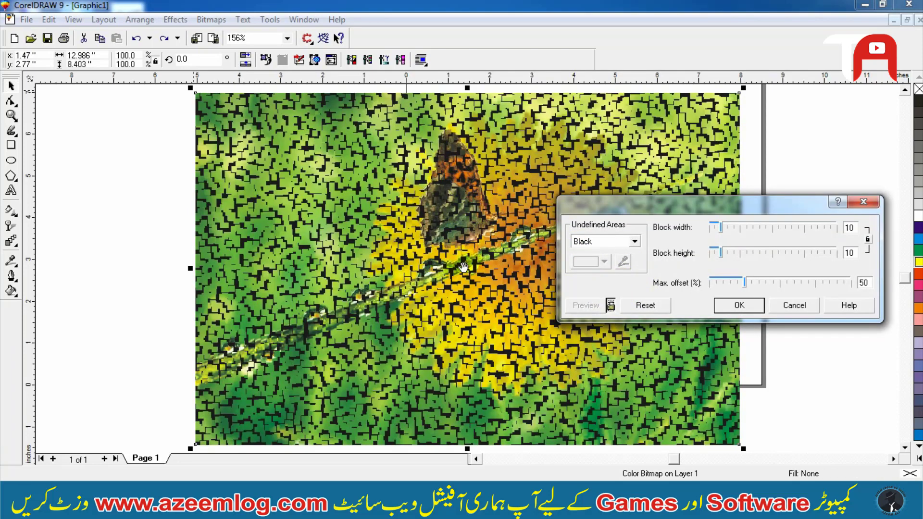
click(768, 253)
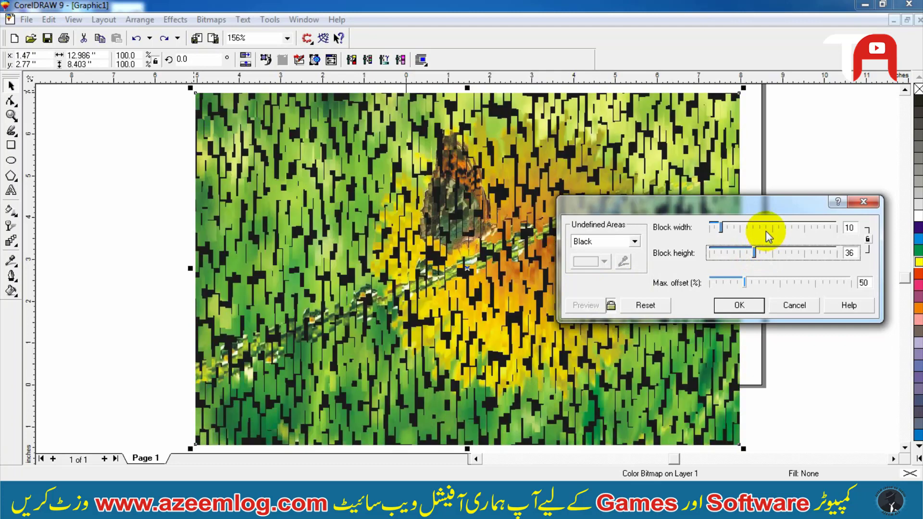
click(783, 229)
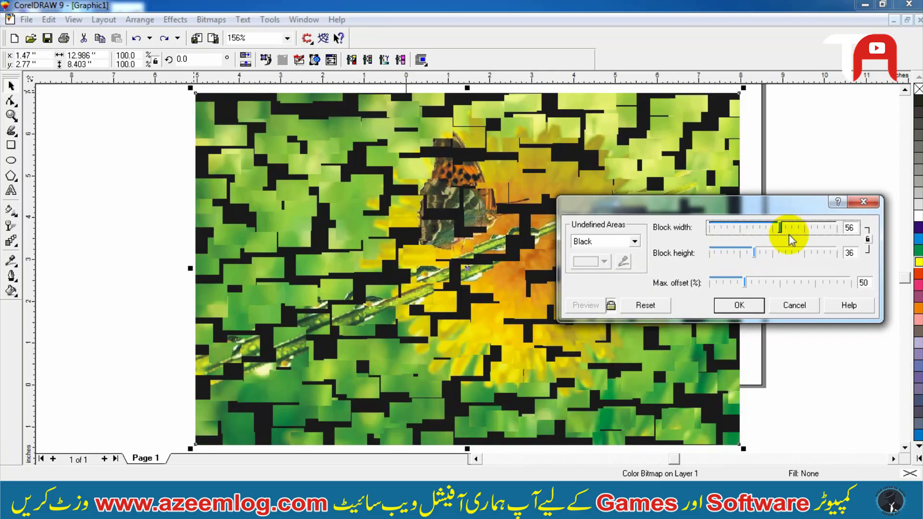
- Reduce the Blocks effect to block width 9 and block height 6, and raise its maximum offset to 141%
click(716, 254)
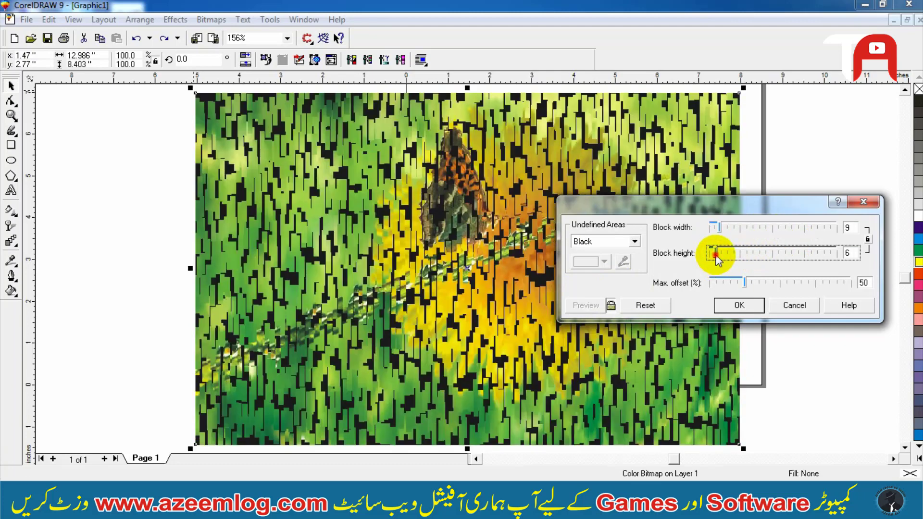
drag(757, 280, 779, 285)
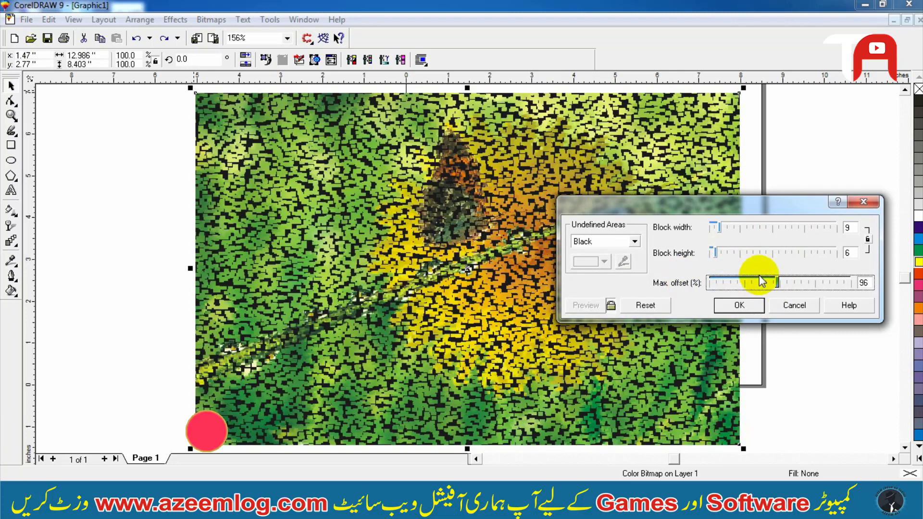
click(811, 284)
- Try White and a custom grey-brown as the colour of the undefined areas between the blocks
click(600, 244)
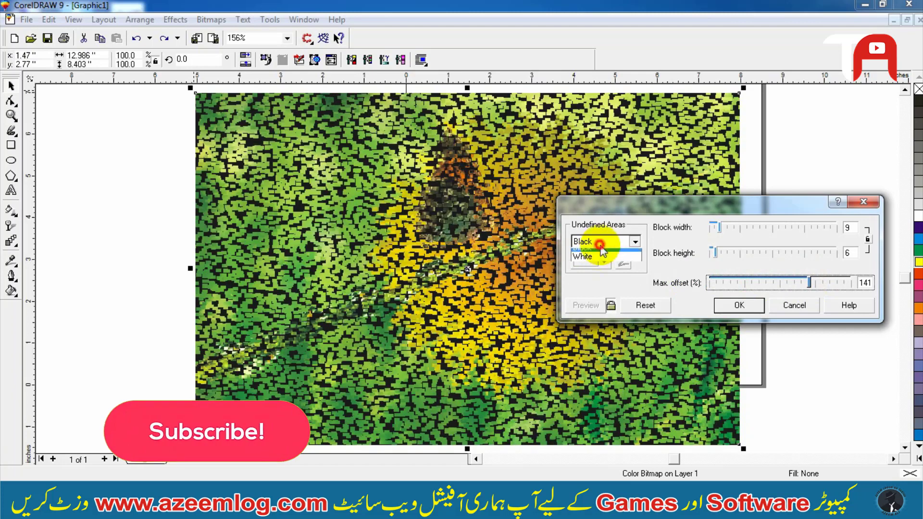
click(599, 280)
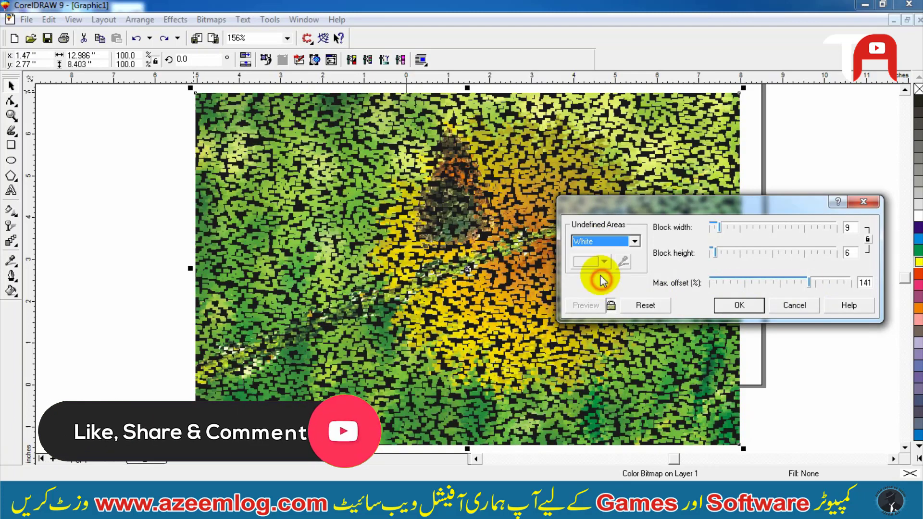
click(605, 243)
click(599, 287)
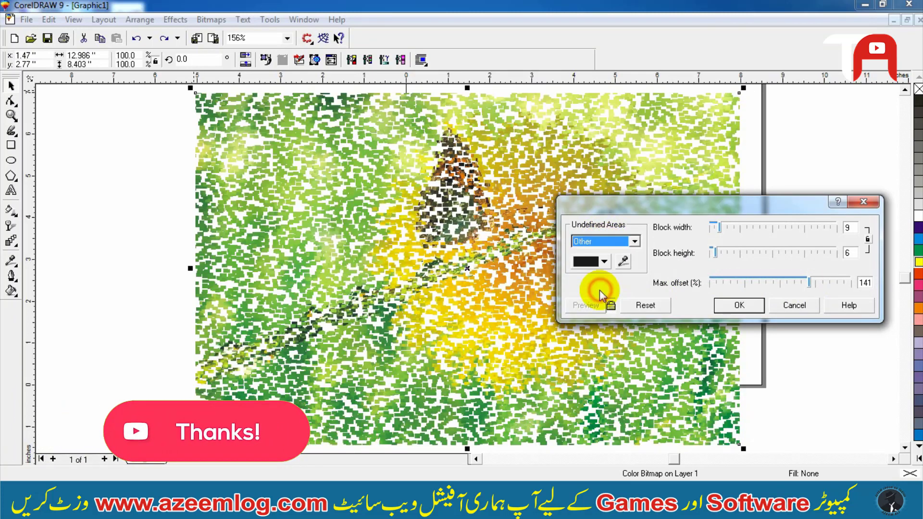
click(604, 262)
click(602, 310)
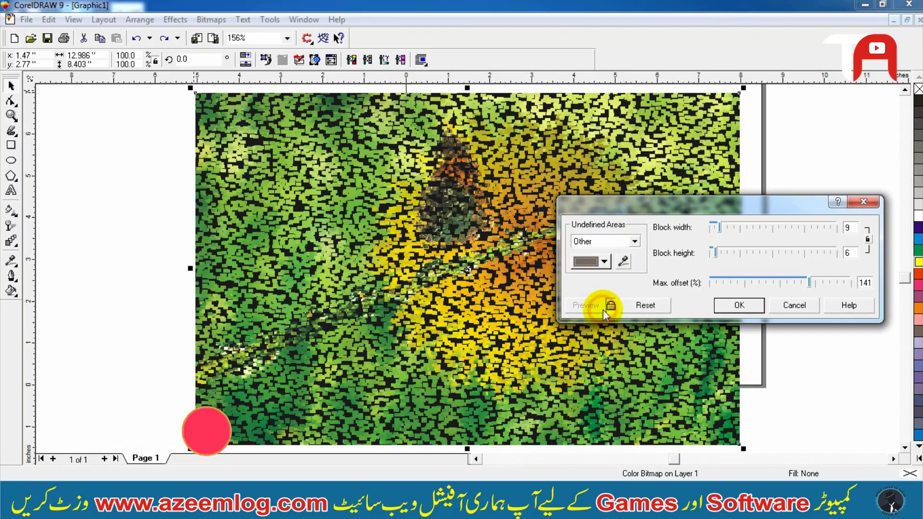
- Apply the Blocks effect with yellow undefined areas, and undo it
click(604, 262)
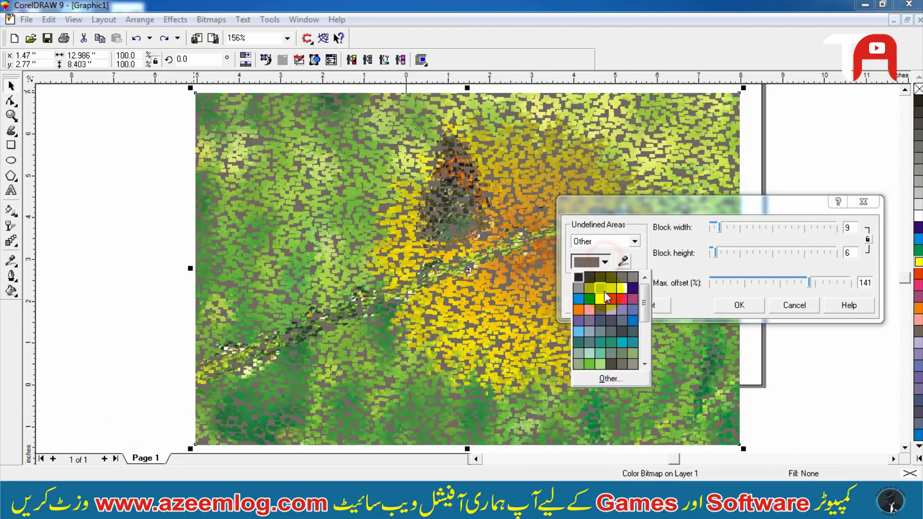
click(730, 304)
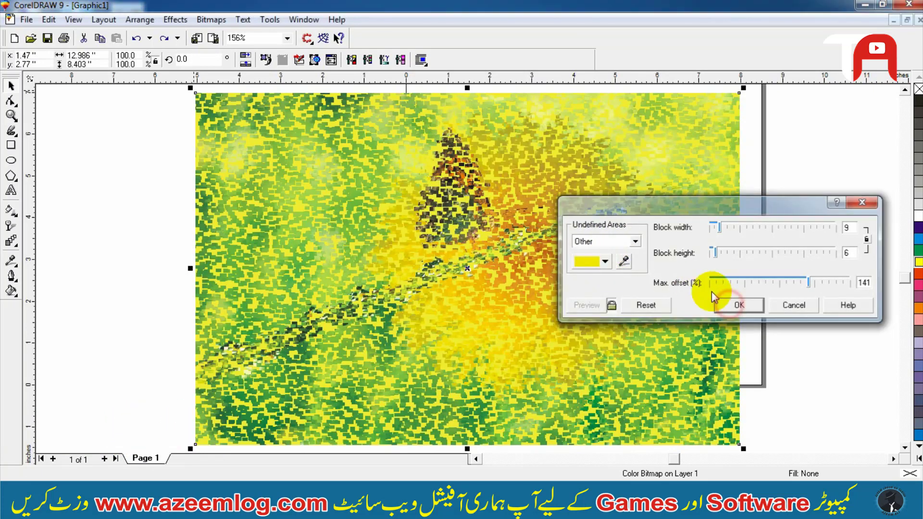
click(801, 289)
key(ctrl+z)
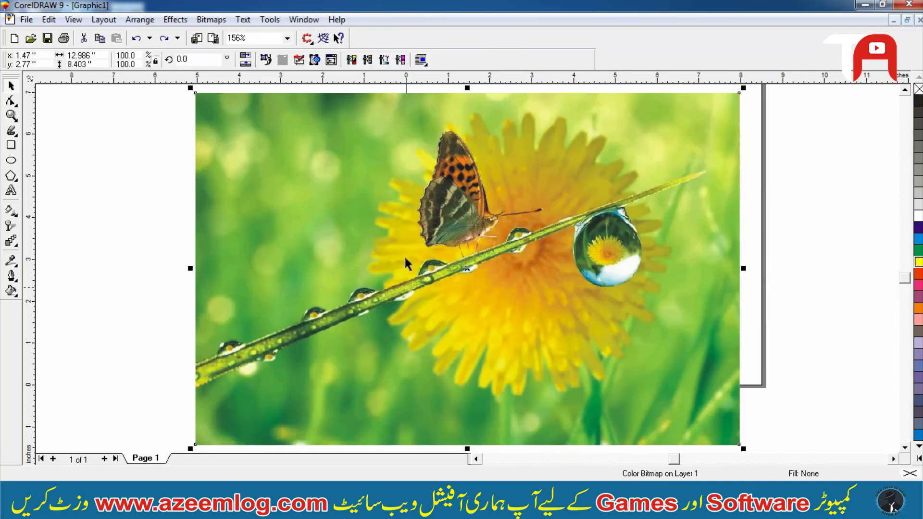
- Try the Diffuse noise effect on the photo with live preview at level 85, and cancel it
click(211, 19)
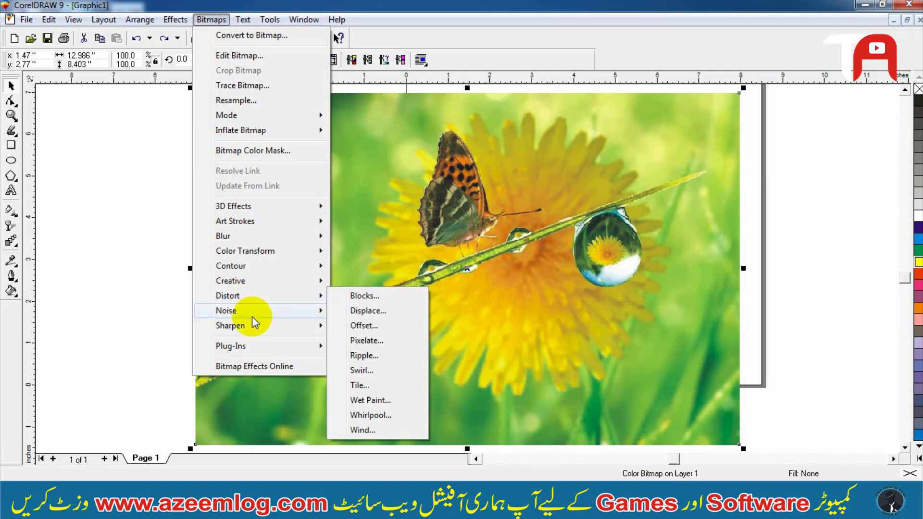
mouse_move(255, 313)
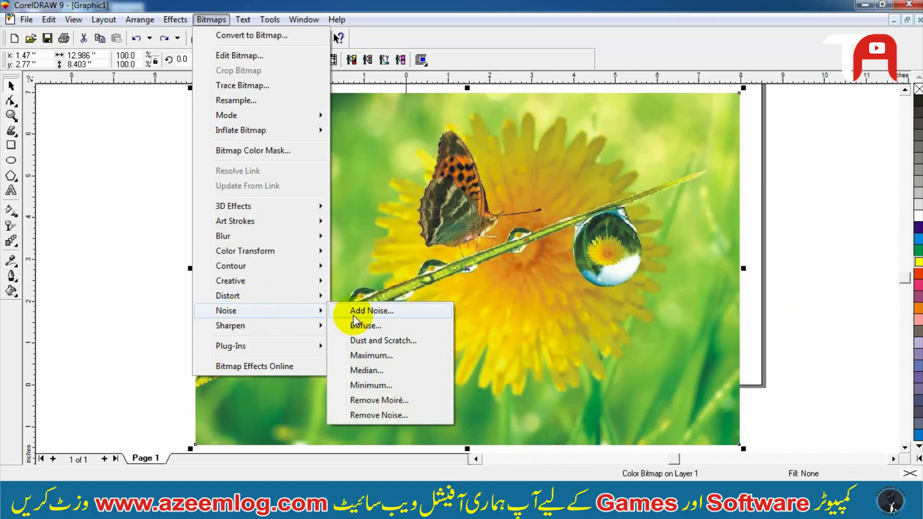
click(377, 325)
click(612, 277)
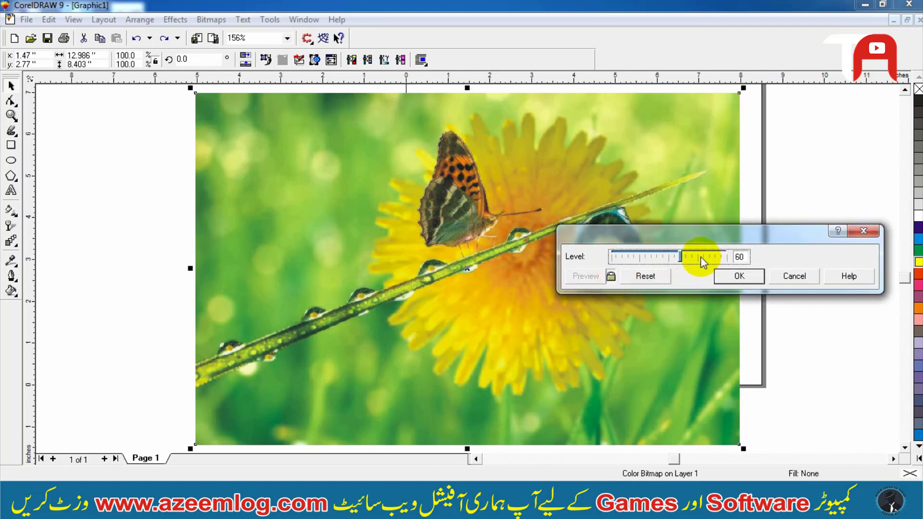
drag(700, 257, 710, 257)
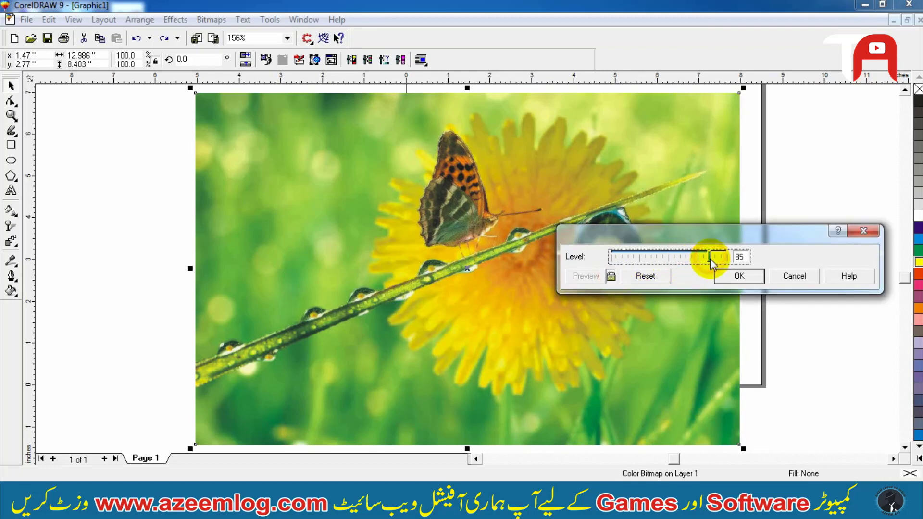
click(793, 277)
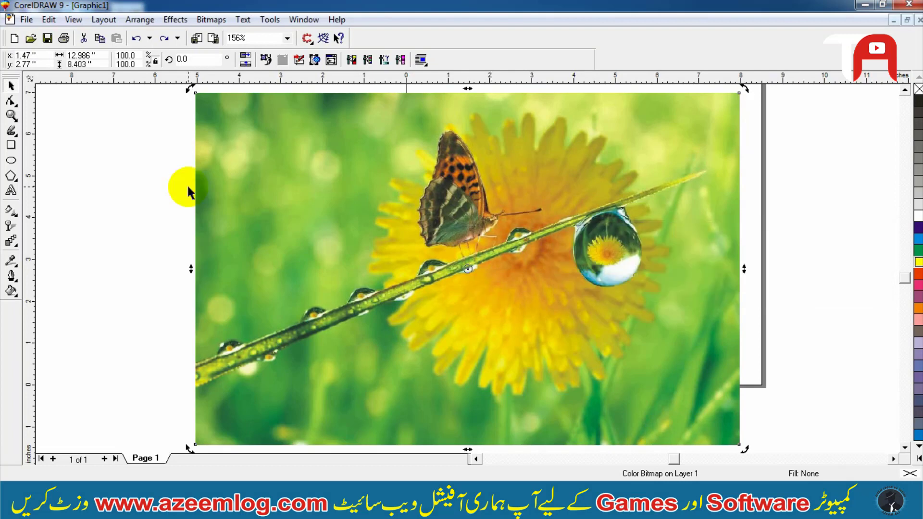
- Preview the Add Noise effect on the photo with Gaussian noise, setting both level and density to 67
key(alt+b)
mouse_move(276, 295)
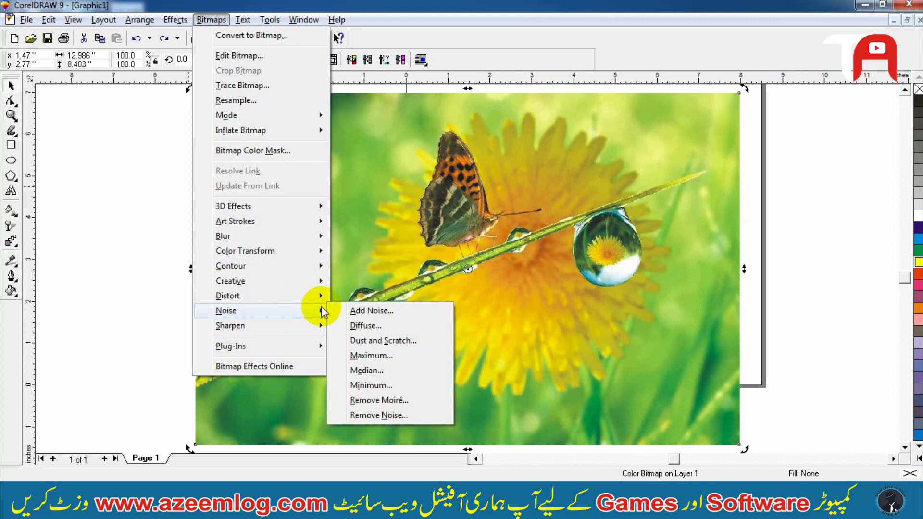
click(364, 327)
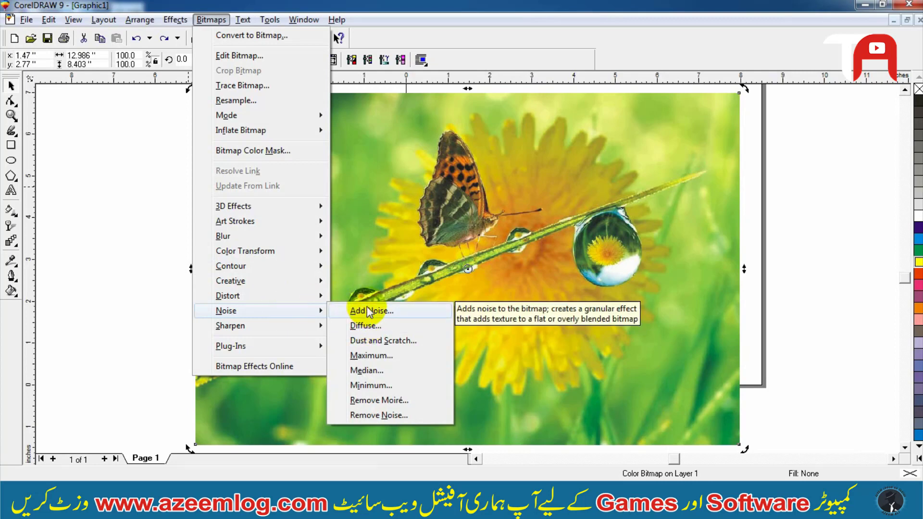
click(369, 311)
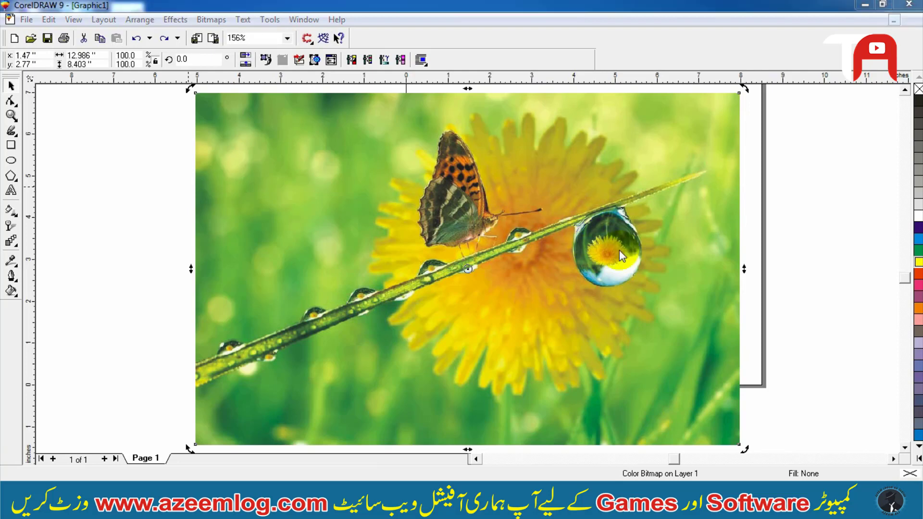
click(610, 302)
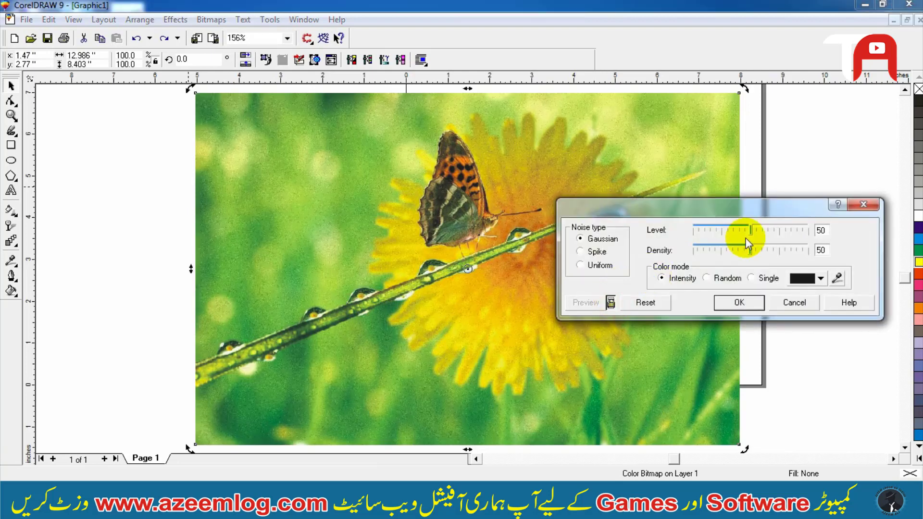
click(768, 229)
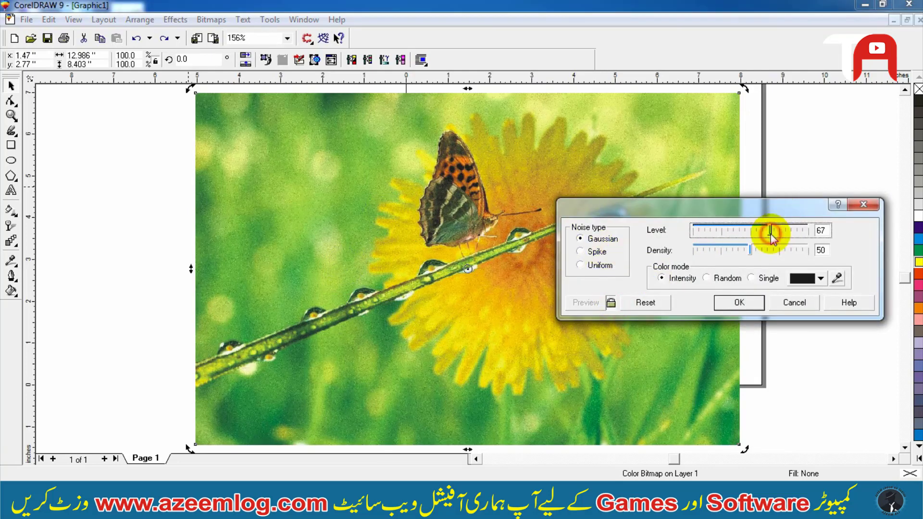
click(771, 249)
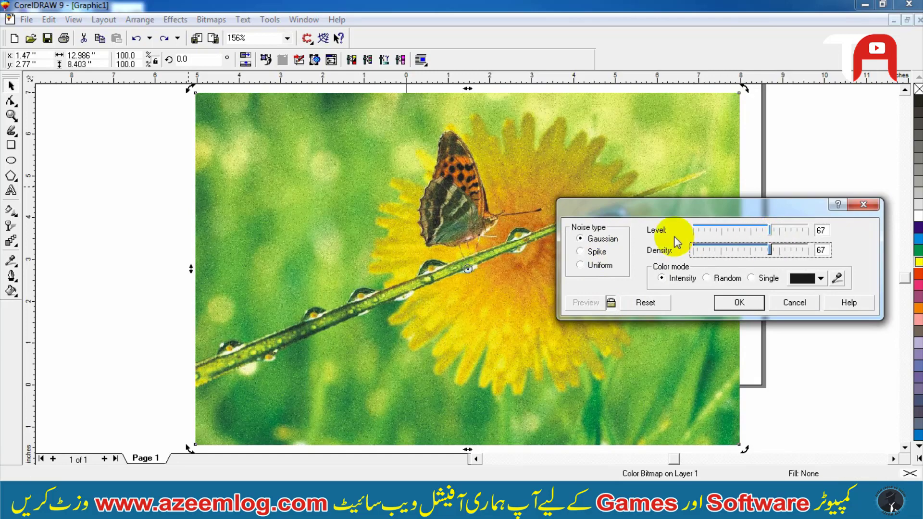
- Try a yellow noise colour and the Random colour mode in the Add Noise effect, and cancel it
drag(725, 206, 718, 223)
drag(590, 224, 534, 234)
click(758, 300)
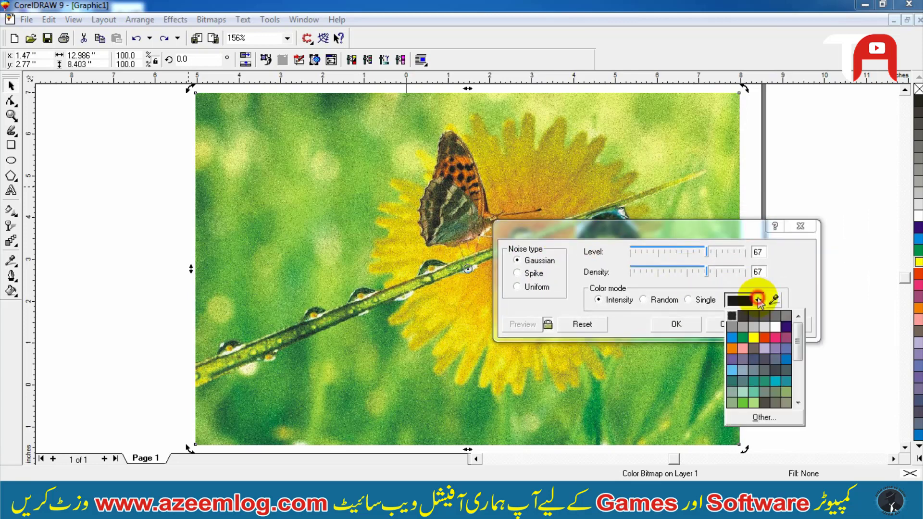
click(754, 338)
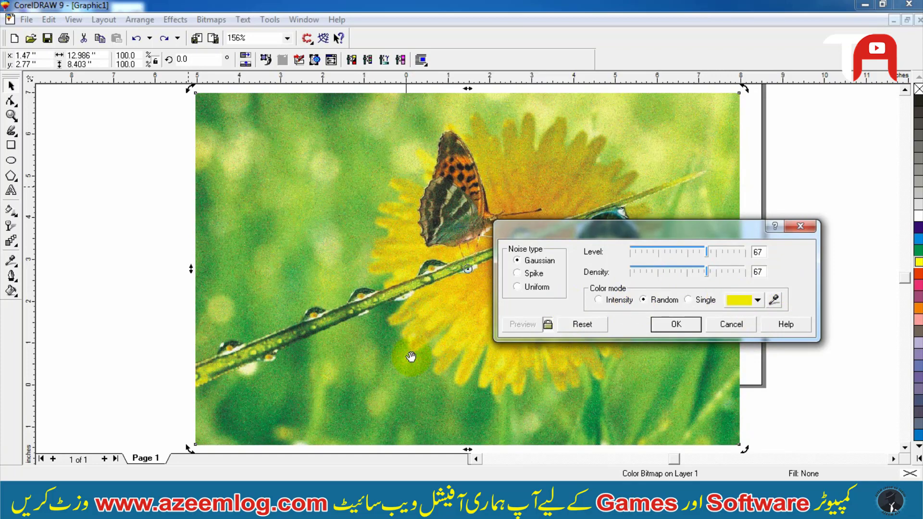
click(730, 322)
- Apply the Adaptive Unsharp effect to the photo with live preview on and the percentage set to 81
key(F2)
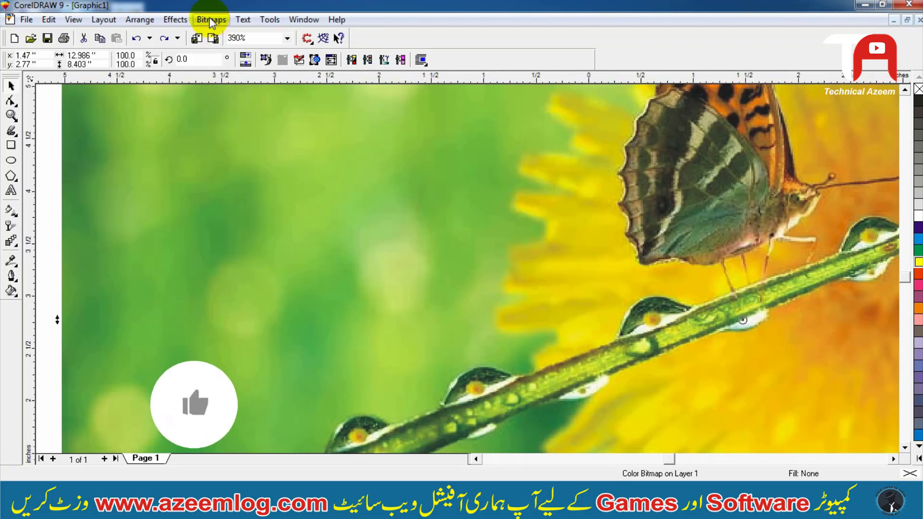
click(210, 20)
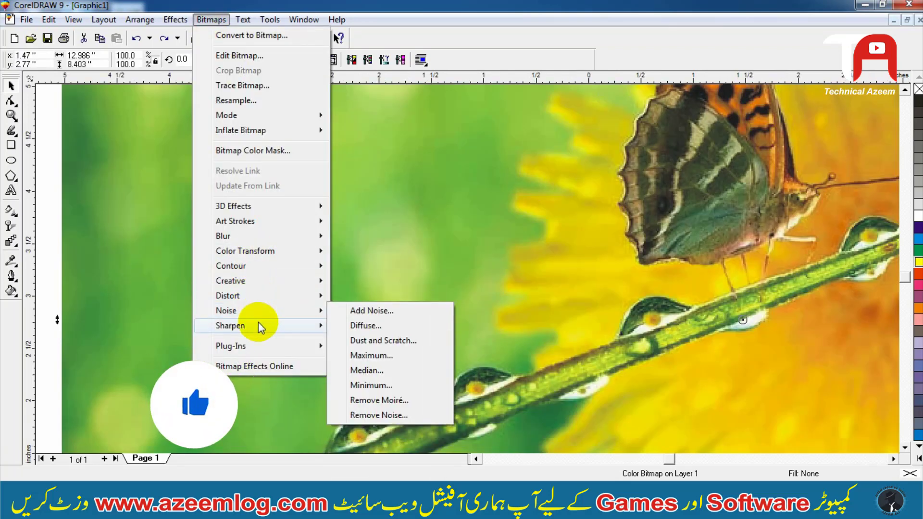
mouse_move(258, 323)
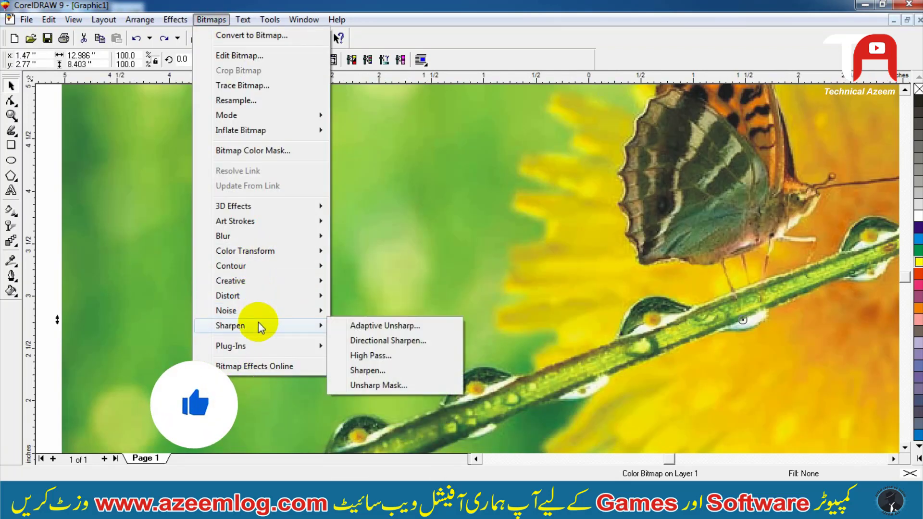
click(356, 328)
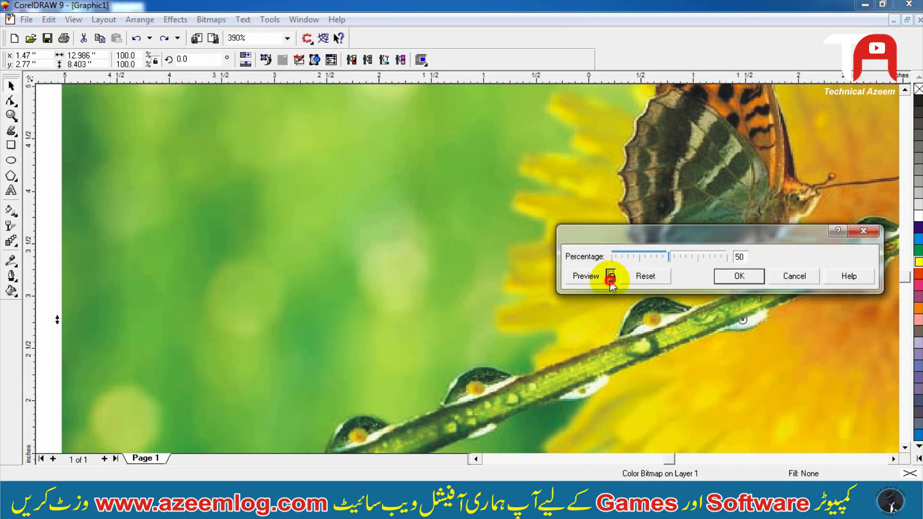
click(611, 278)
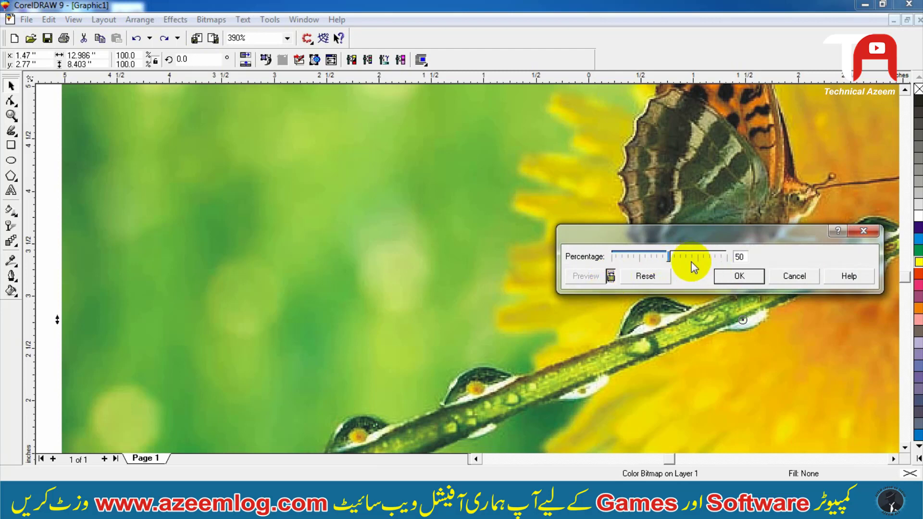
click(706, 256)
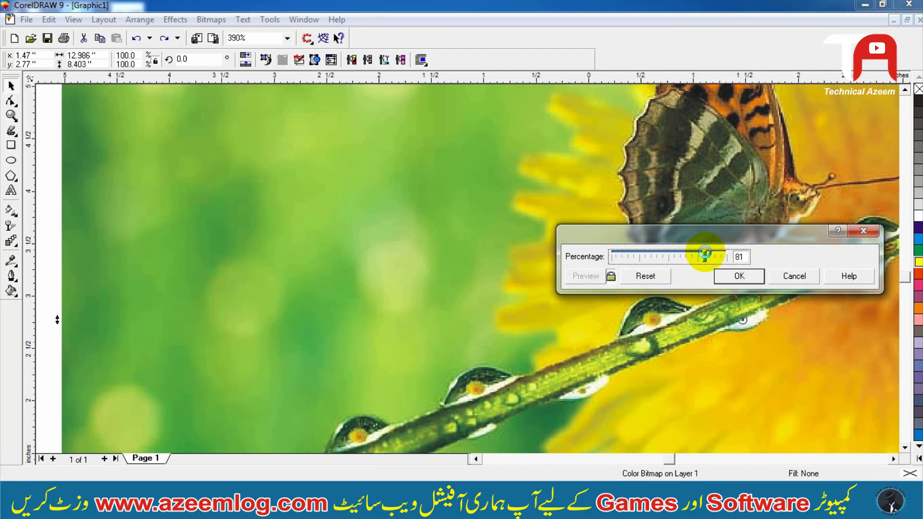
click(748, 274)
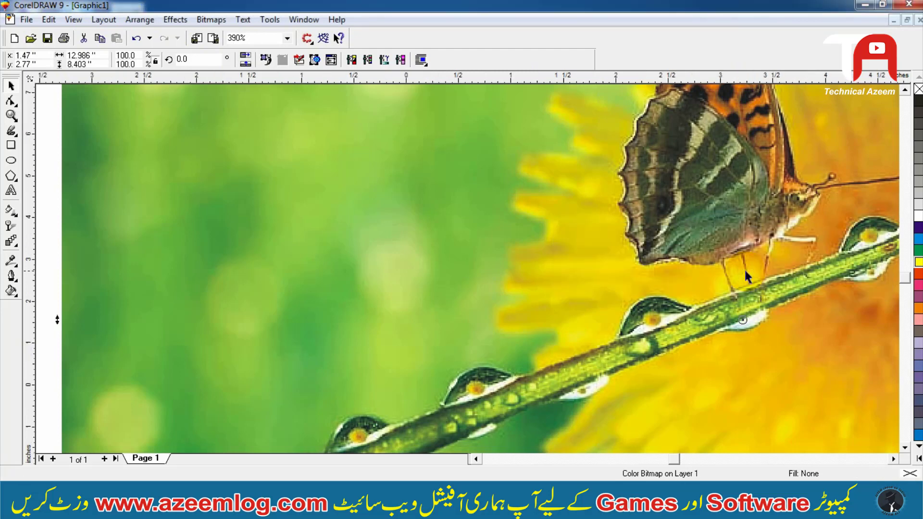
- Inspect the sharpened butterfly and stem up close, and undo the Adaptive Unsharp effect
key(F4)
key(F2)
drag(562, 195, 387, 325)
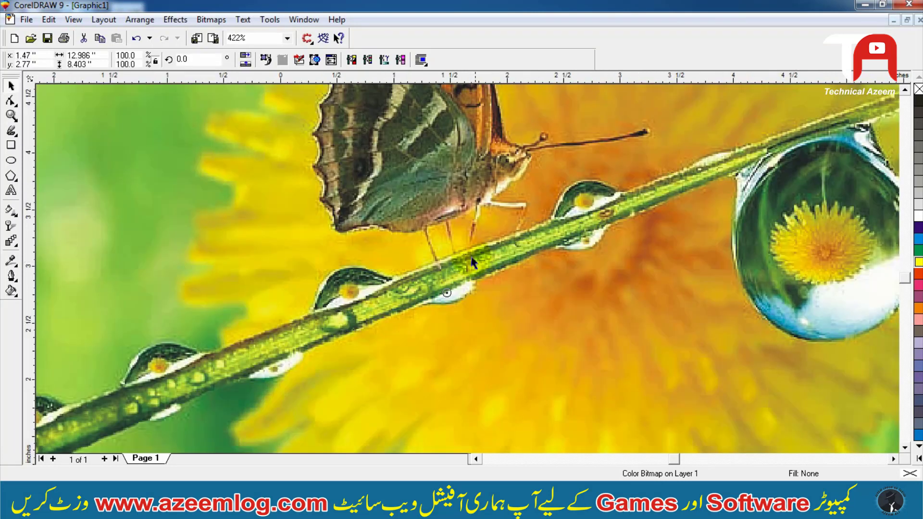
key(ctrl+z)
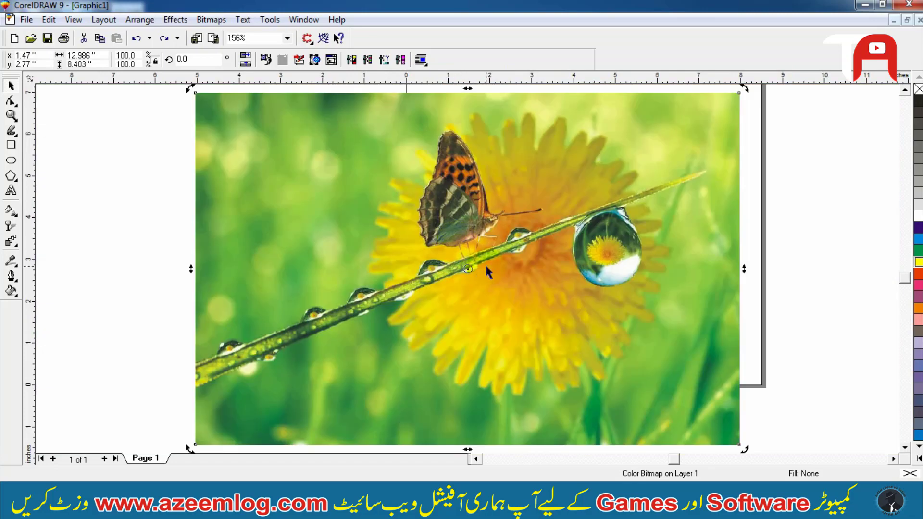
- Open the Digimarc Embed Watermark settings for the photo, view the copyright year field, and cancel
click(211, 19)
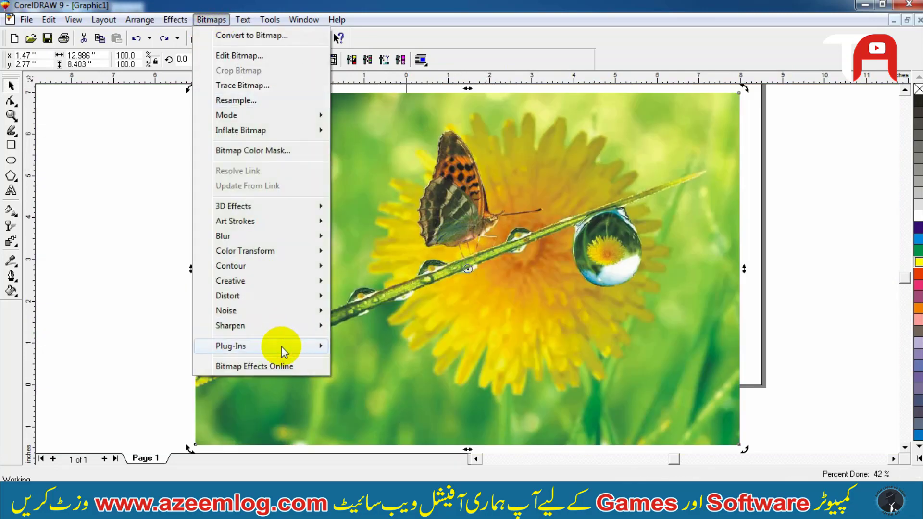
mouse_move(311, 347)
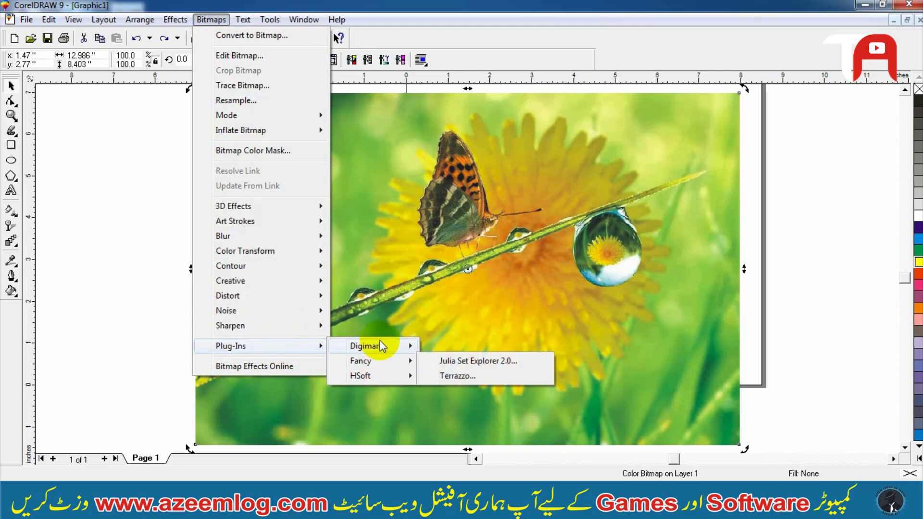
mouse_move(382, 345)
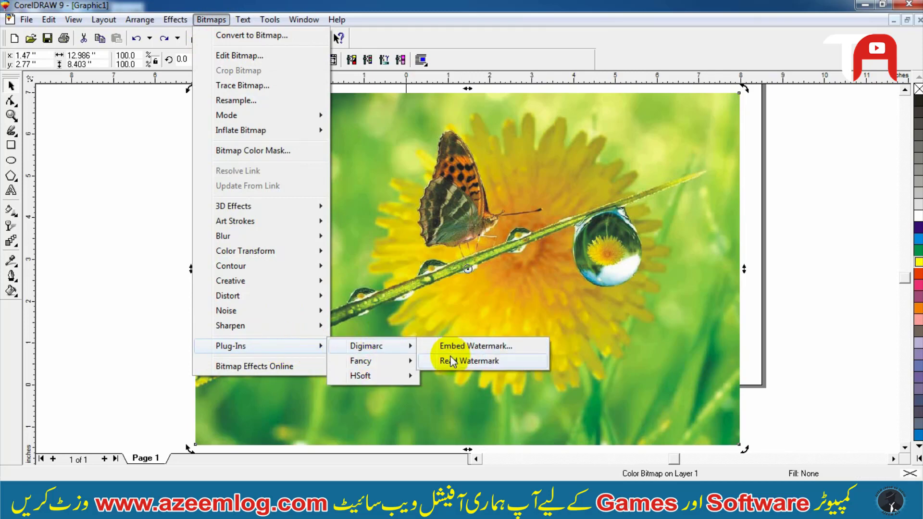
click(449, 346)
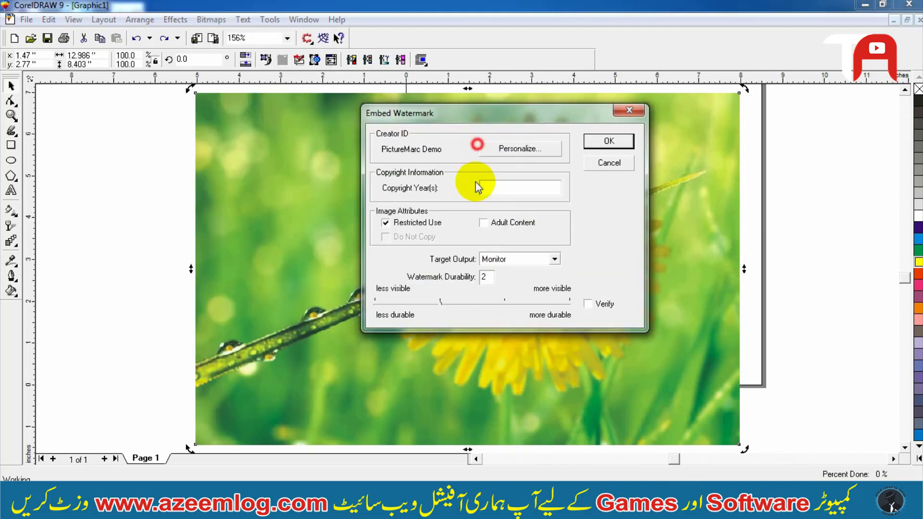
click(483, 186)
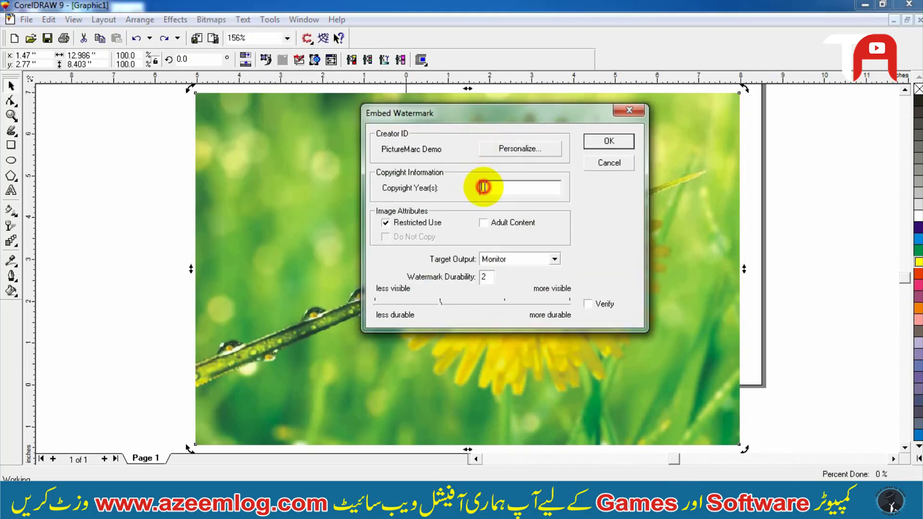
click(609, 163)
- Apply a Julia Set Explorer 2.0 fractal to the photo, adjusting its position in the plug-in preview
click(212, 19)
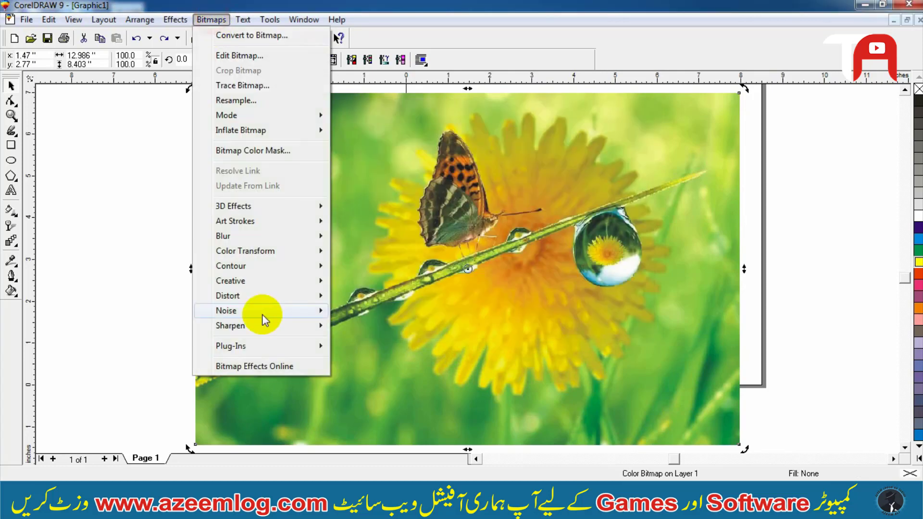
mouse_move(264, 348)
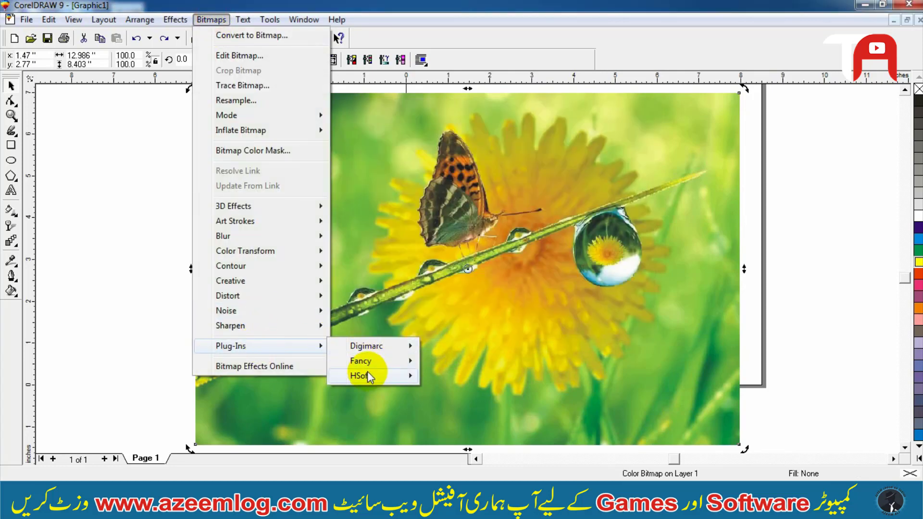
mouse_move(366, 362)
click(456, 362)
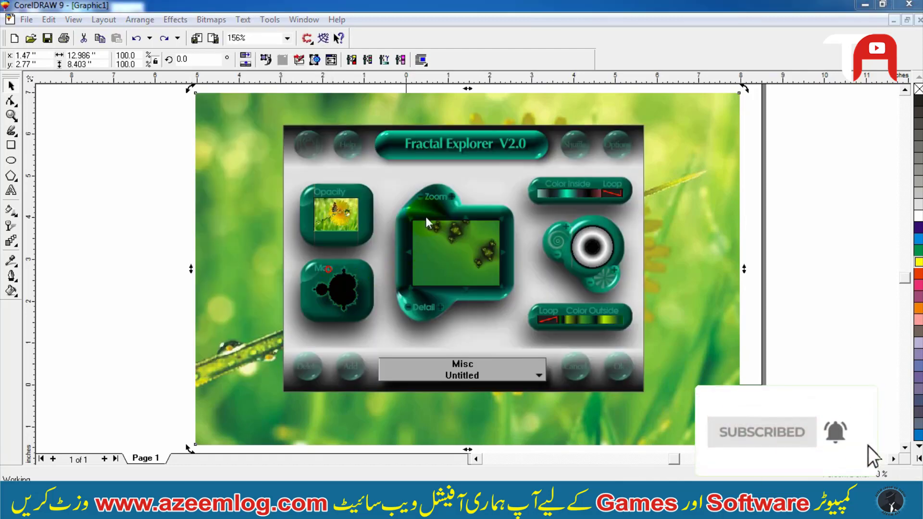
click(459, 258)
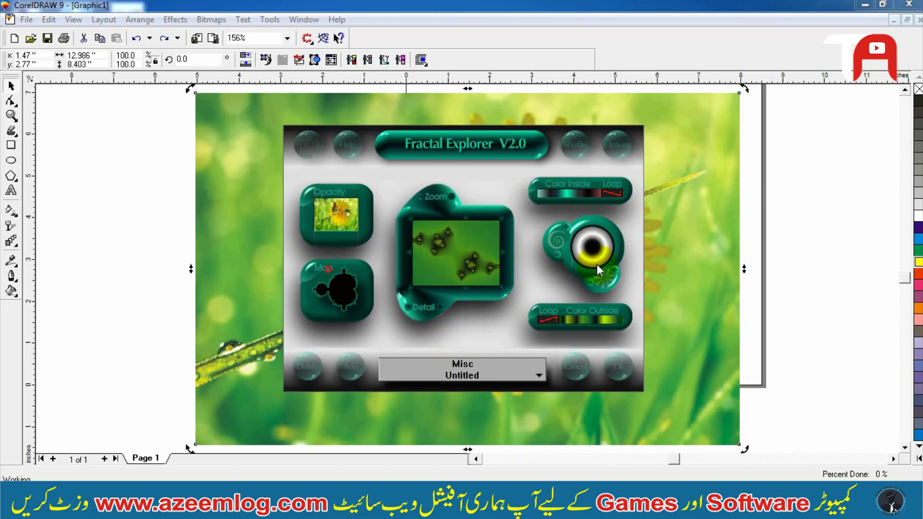
click(610, 369)
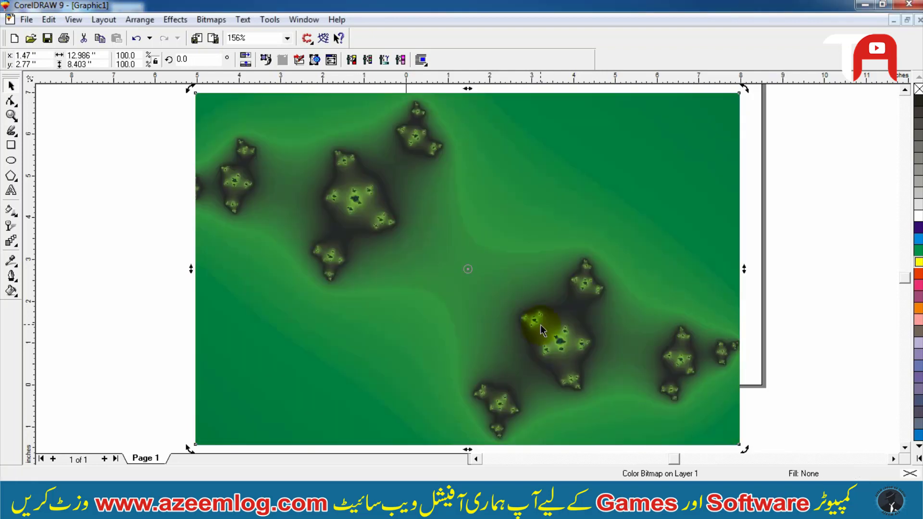
- Move the fractal image aside, undo the move, and undo the fractal effect on the photo
drag(675, 259, 574, 285)
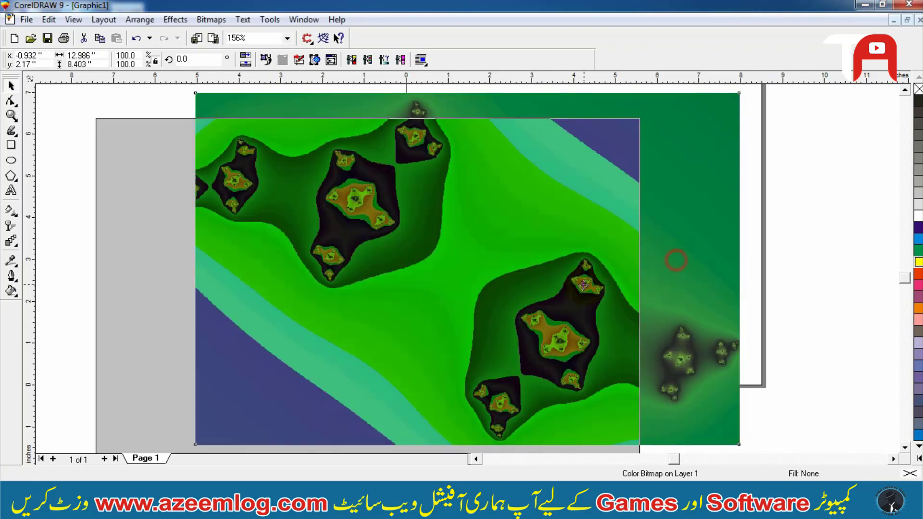
key(ctrl+z)
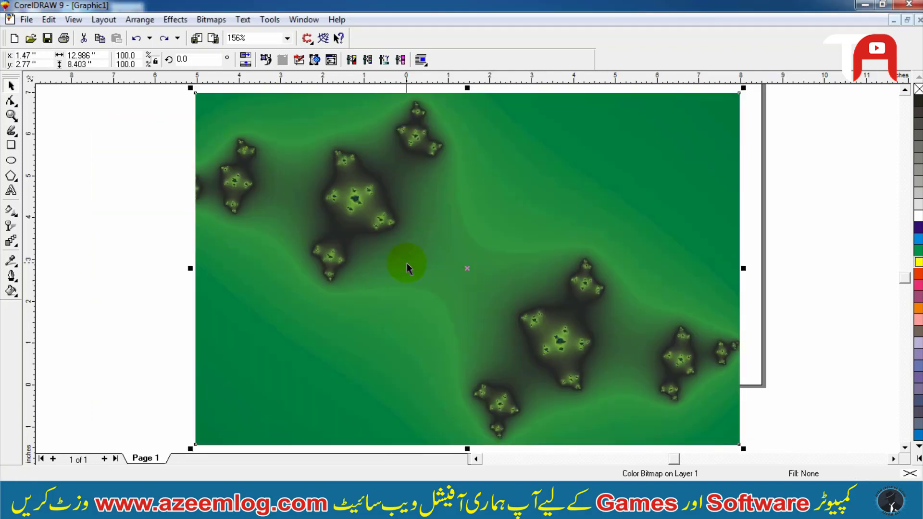
click(171, 278)
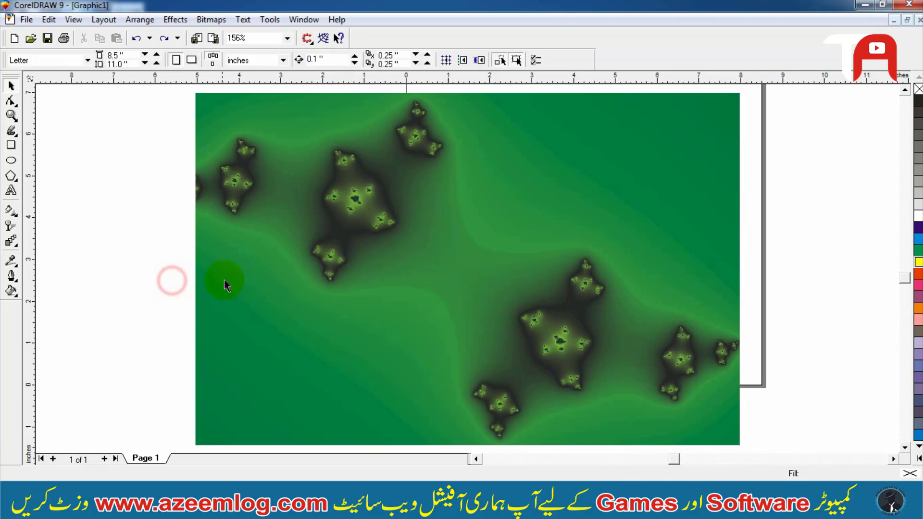
key(ctrl+z)
- Open SQUIZZ 1.5 brush warping on the photo and warp the water drop area with the Squizz brush at size 40 and strength 100
drag(398, 258, 386, 258)
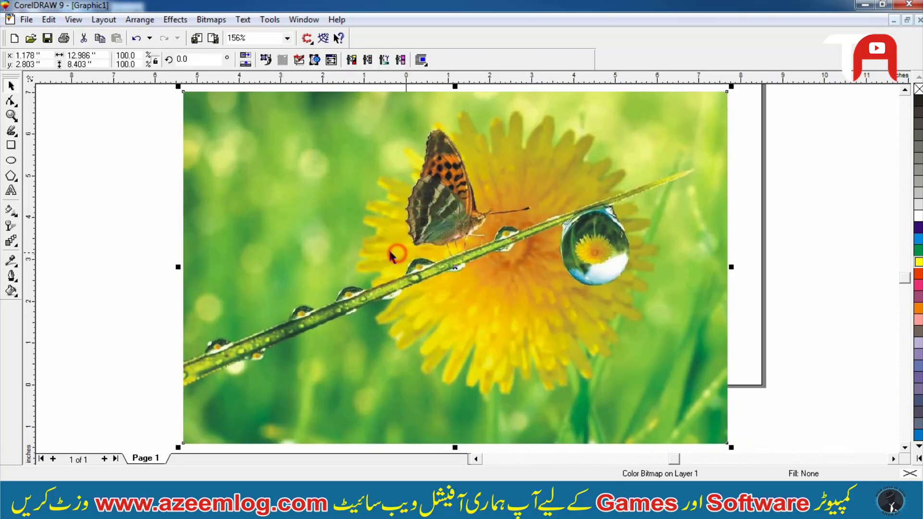
click(212, 20)
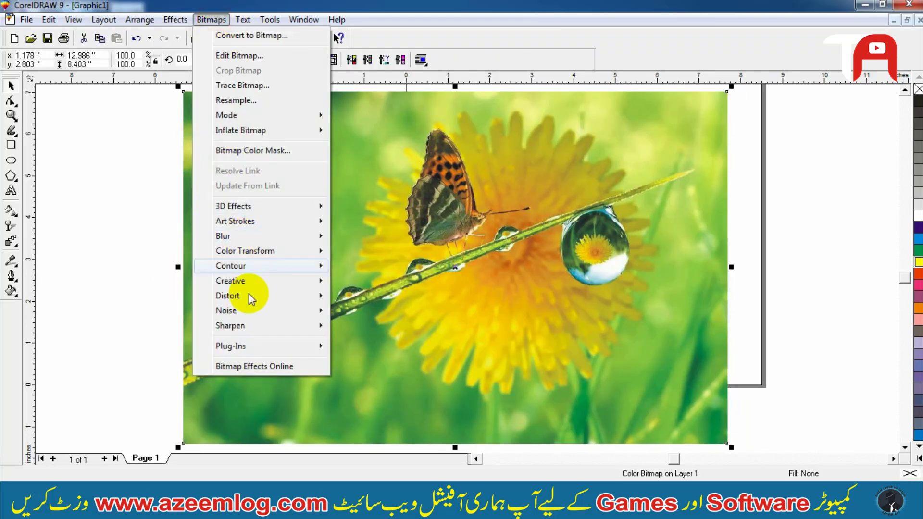
mouse_move(253, 345)
mouse_move(371, 362)
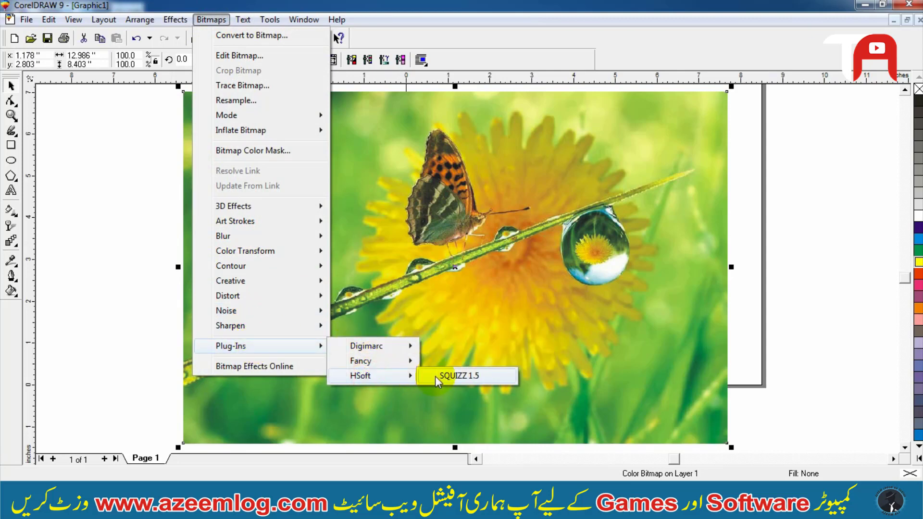
click(435, 376)
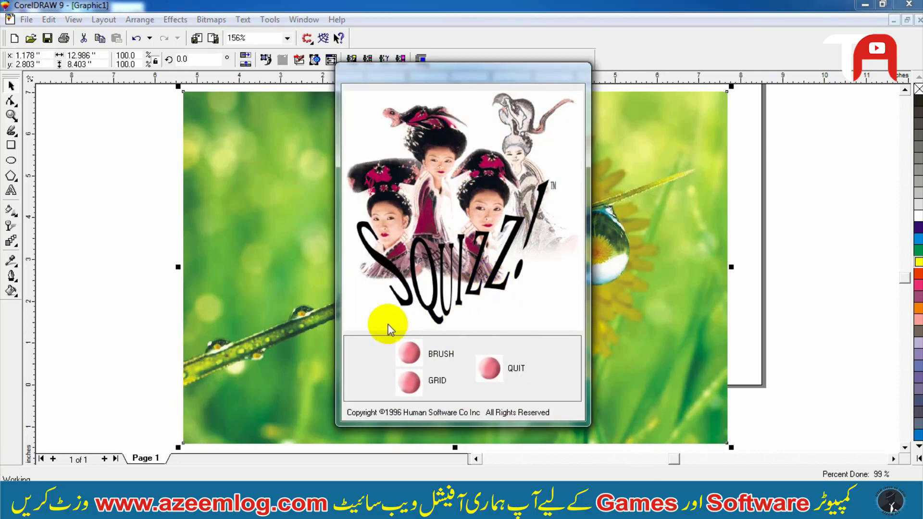
click(422, 358)
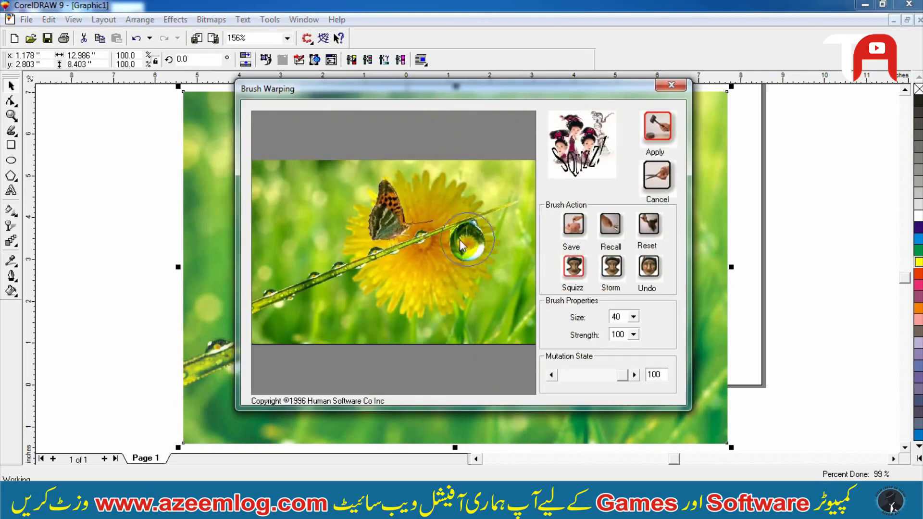
mouse_move(459, 240)
mouse_down()
mouse_move(423, 231)
mouse_move(376, 292)
mouse_up()
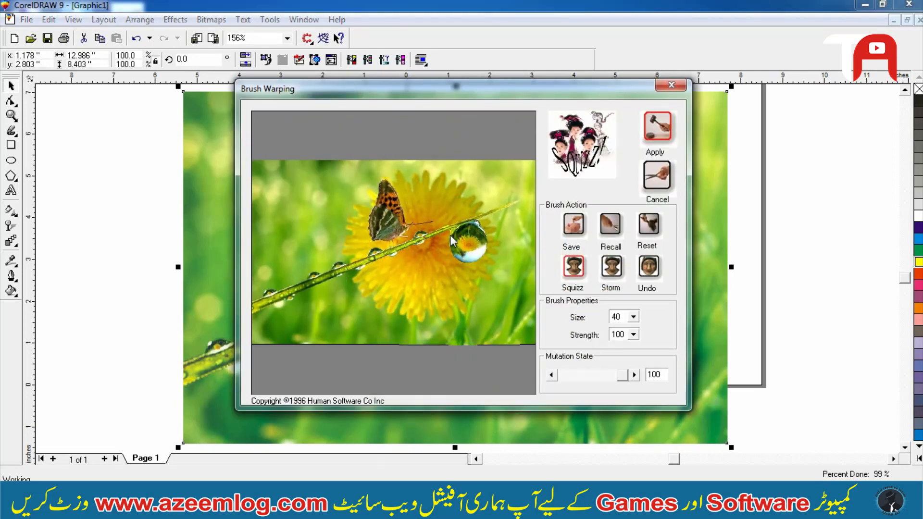
- Scatter the butterfly and stem with the Storm brush, apply the warping to the photo, and undo it
click(612, 265)
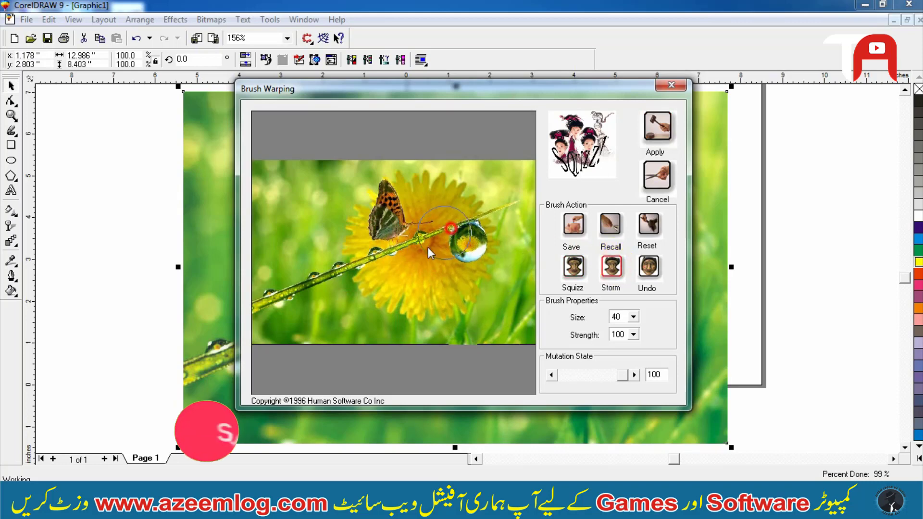
mouse_move(404, 243)
mouse_down()
mouse_move(383, 256)
mouse_move(345, 252)
mouse_move(417, 200)
mouse_move(315, 246)
mouse_move(394, 216)
mouse_move(326, 234)
mouse_up()
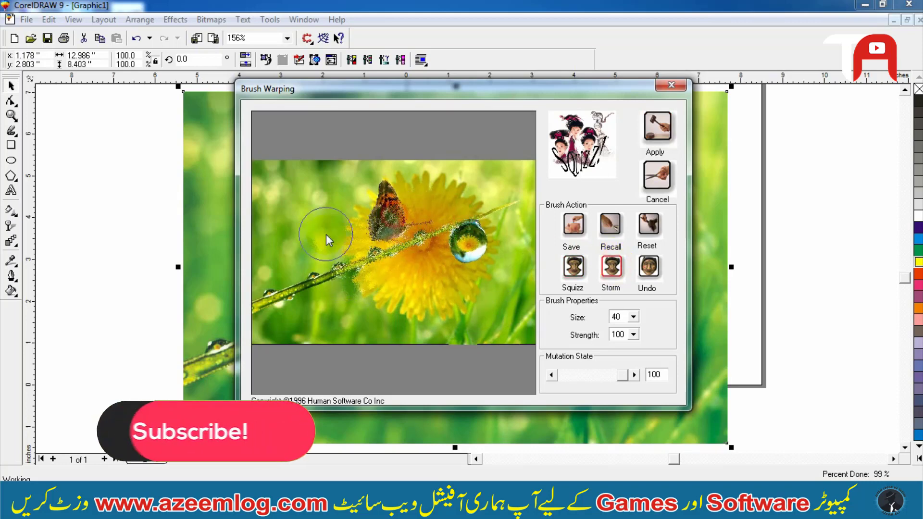
click(668, 123)
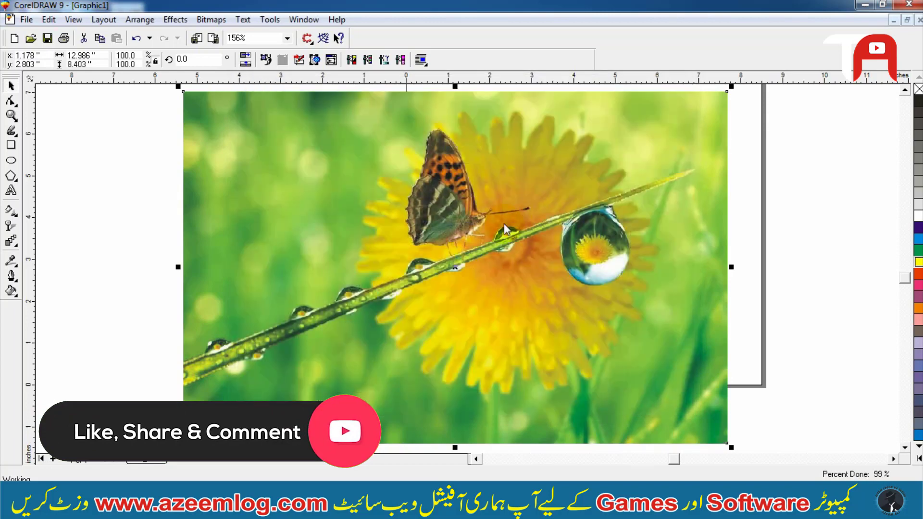
click(844, 204)
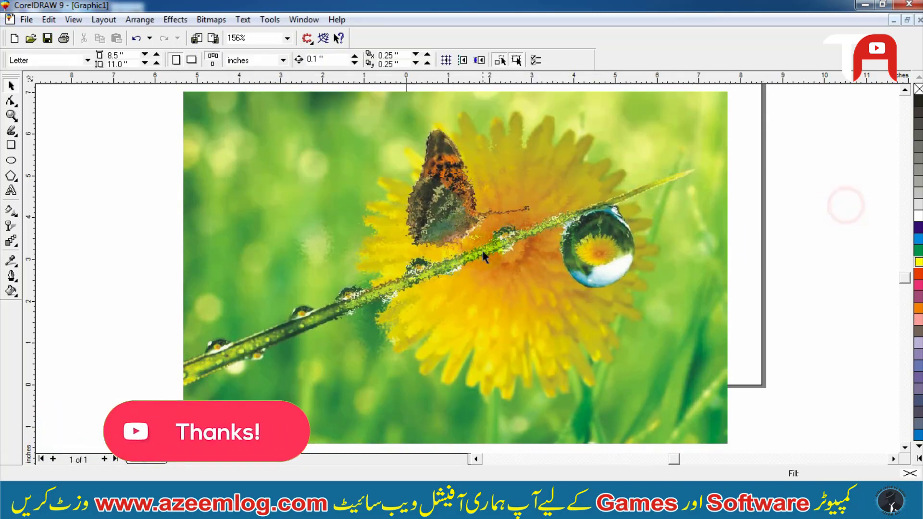
key(ctrl+z)
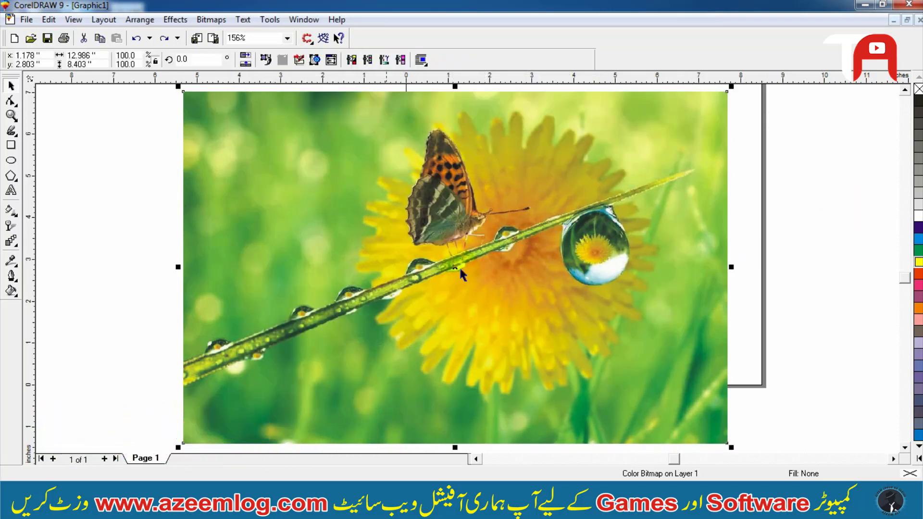
click(125, 267)
click(309, 212)
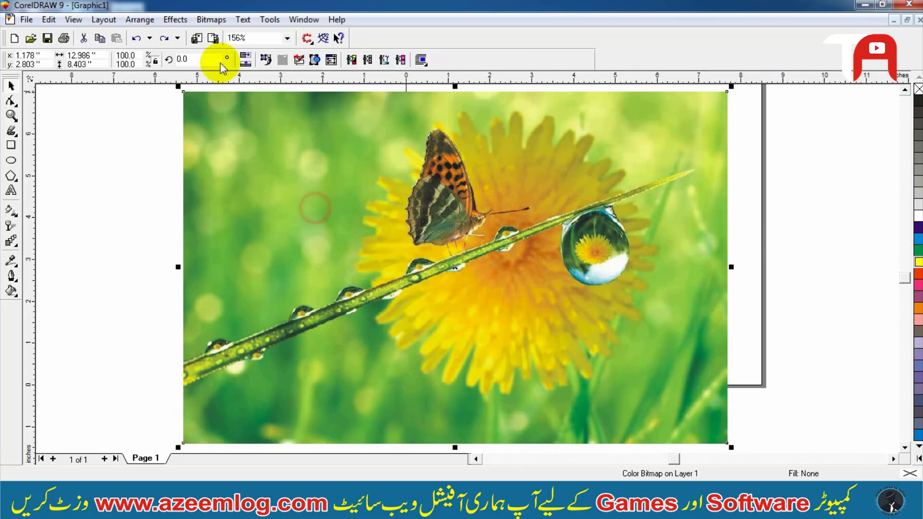
click(220, 25)
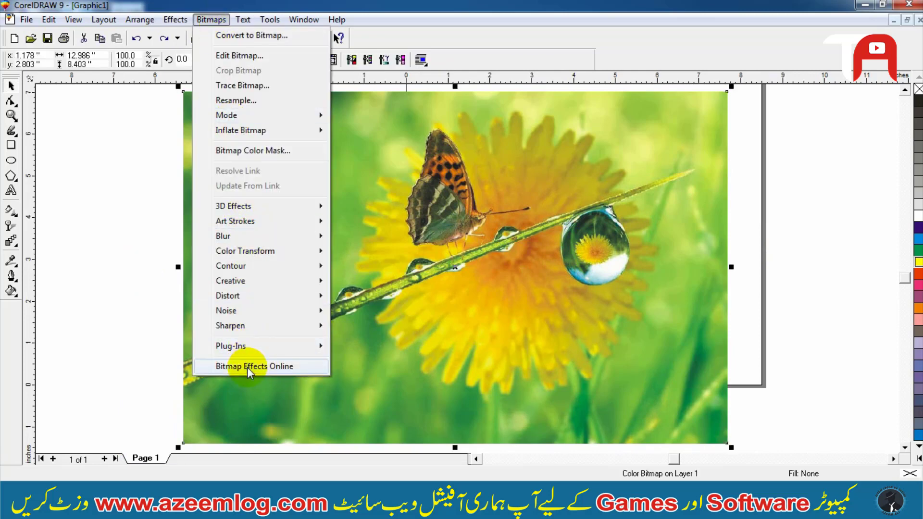
click(240, 22)
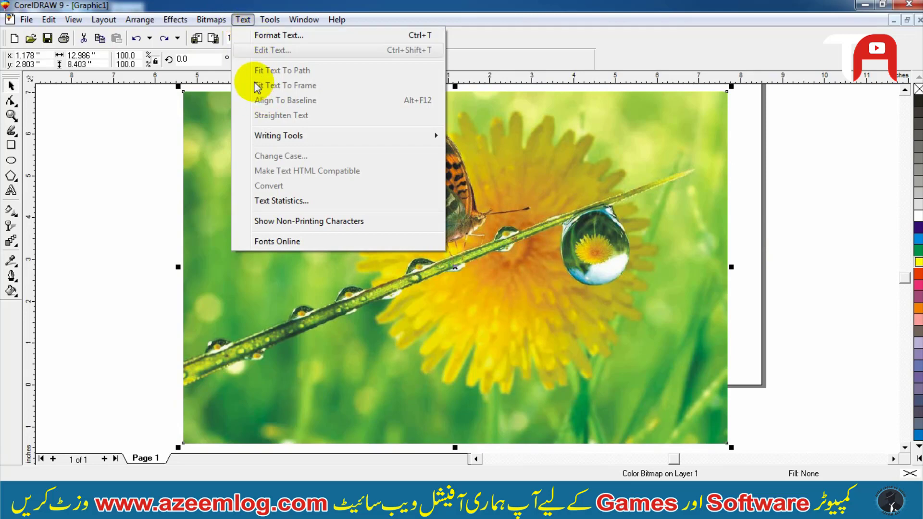
click(76, 183)
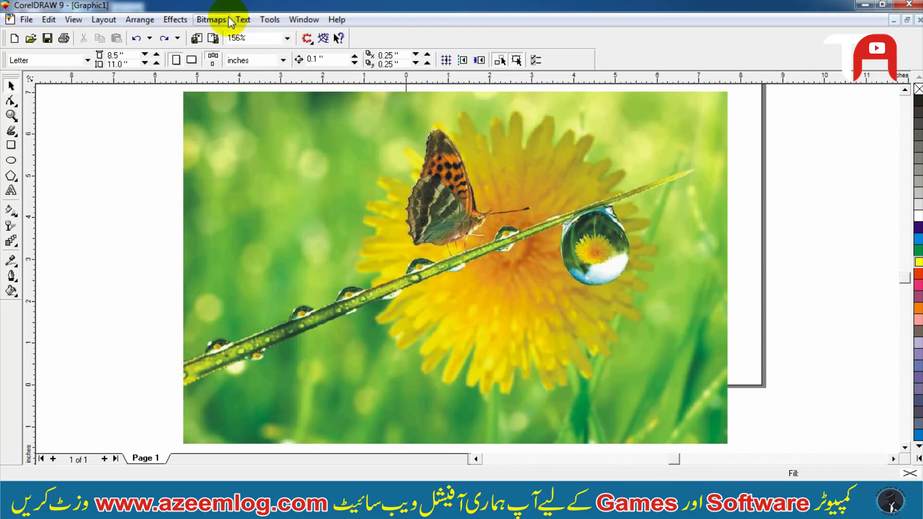
click(242, 19)
click(144, 155)
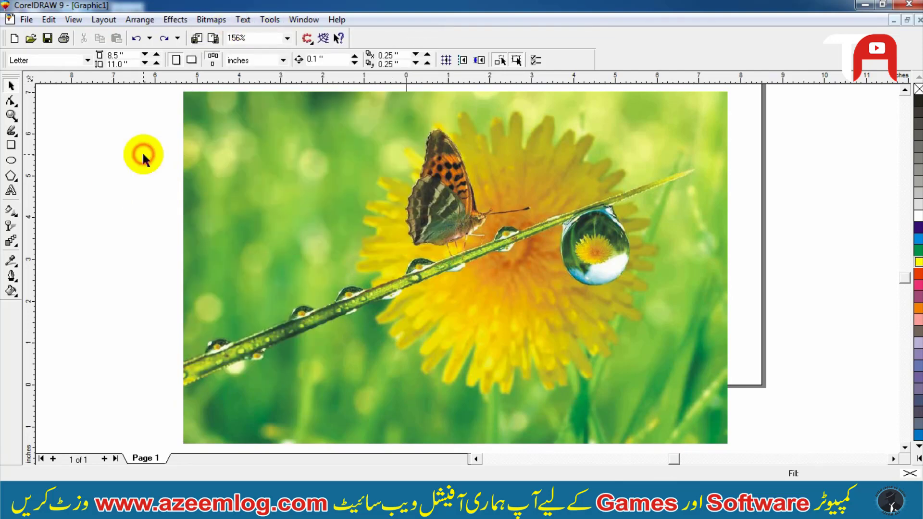